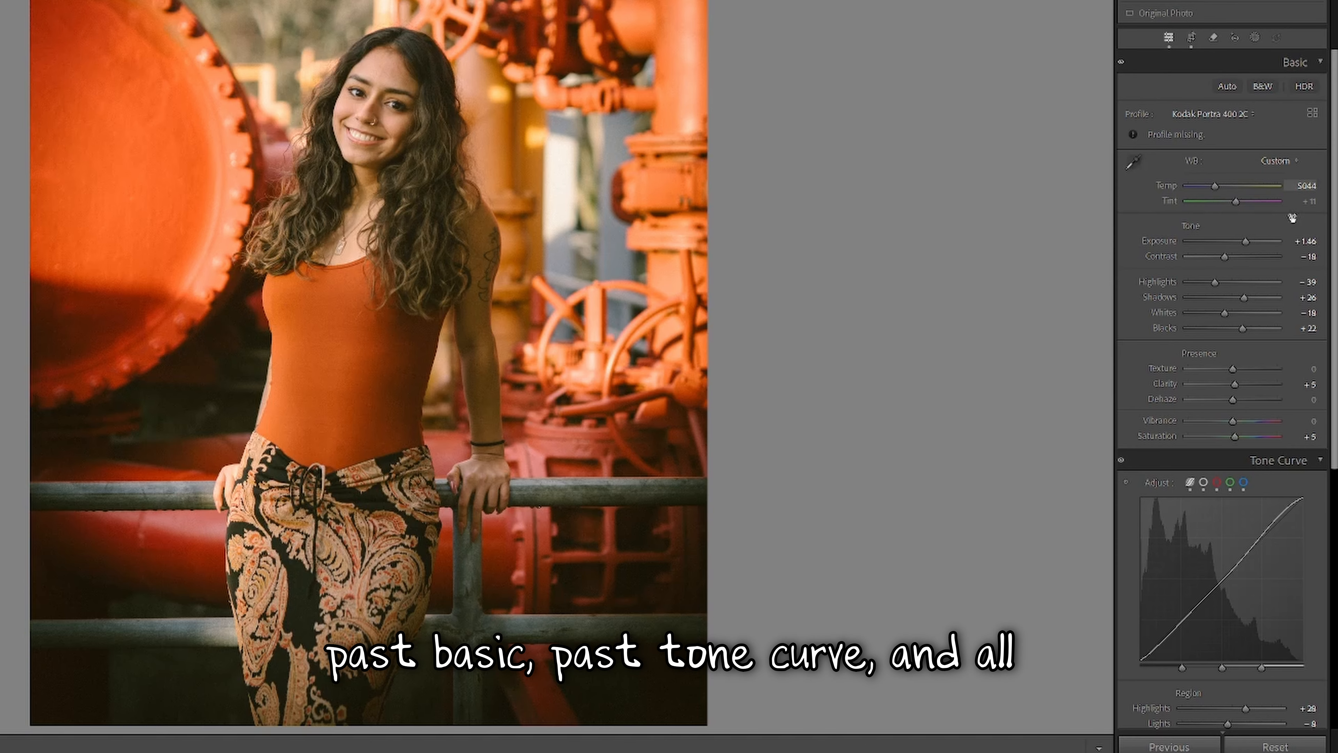
Scroll the Develop panel down to the Effects panel's Post-Crop Vignetting settings.
{"action": "scroll", "coordinate": [1287, 271], "scroll_direction": "down", "scroll_amount": 3}
{"action": "scroll", "coordinate": [1272, 293], "scroll_direction": "down", "scroll_amount": 3}
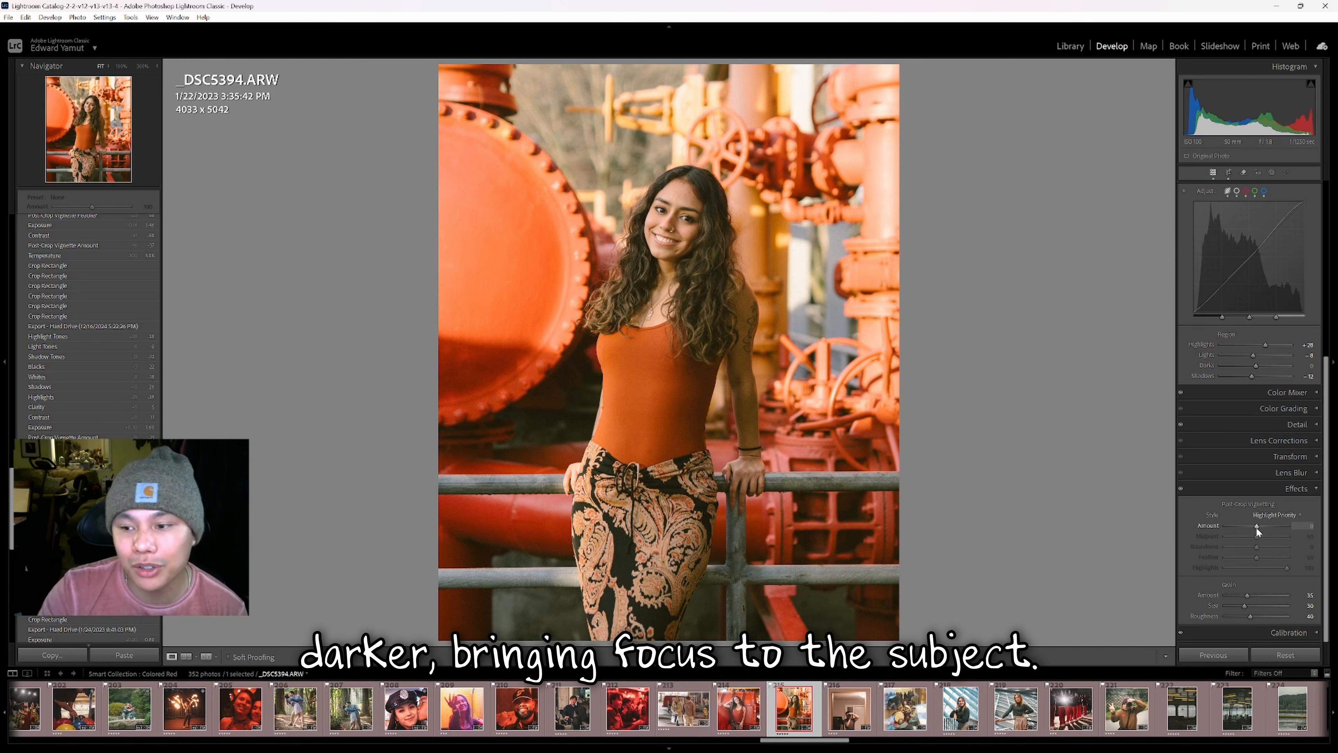
Darken the orange-dress portrait's edges with a Post-Crop Vignetting Amount of -50.
{"action": "left_click_drag", "start_coordinate": [1256, 527], "coordinate": [1244, 527]}
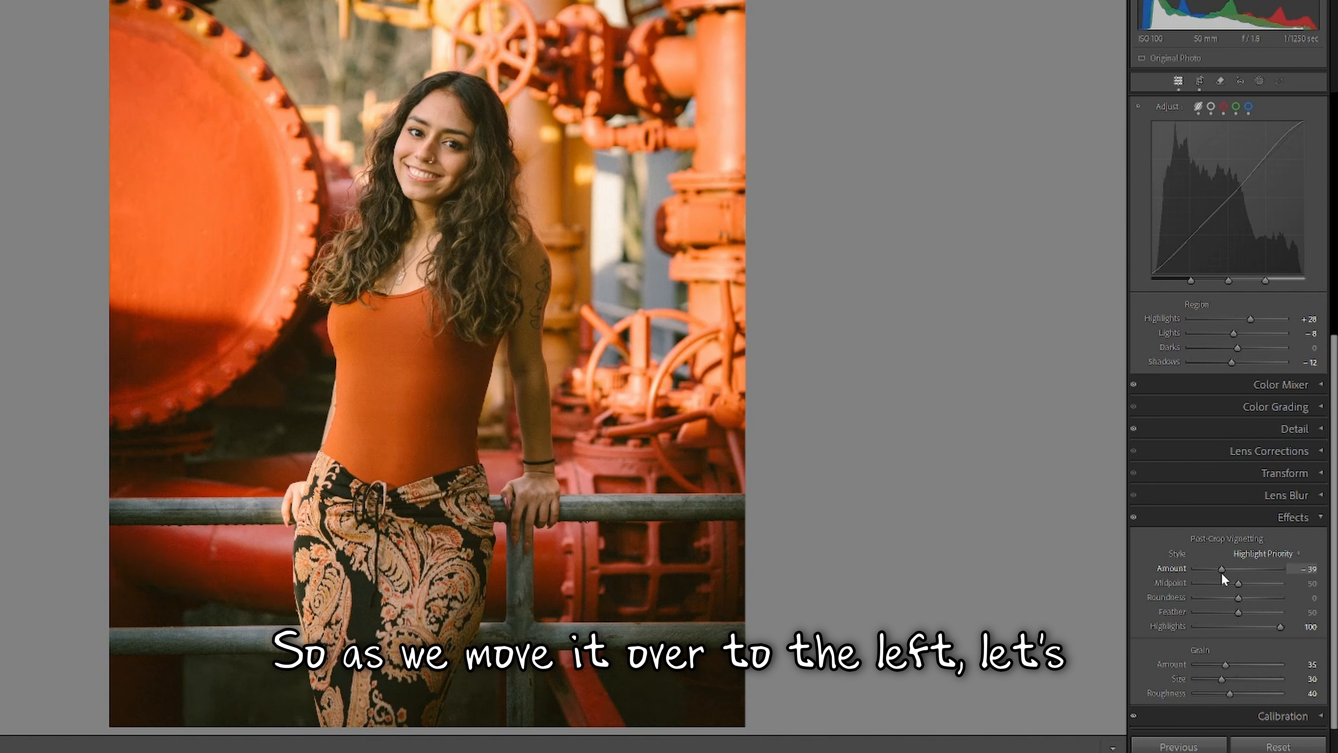
{"action": "left_click_drag", "start_coordinate": [1221, 572], "coordinate": [1217, 571]}
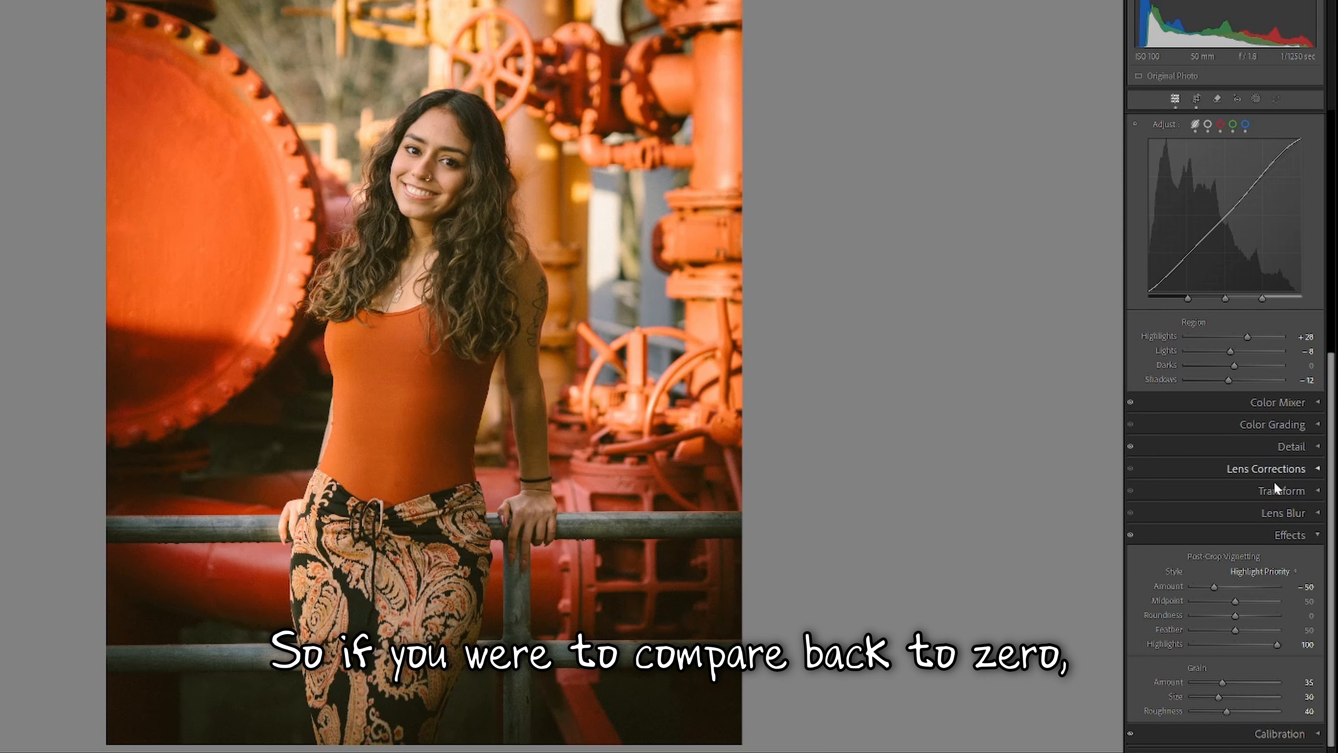
Reset the vignette Amount to 0, then settle on a subtler Amount of about -19.
{"action": "left_click", "coordinate": [1236, 585]}
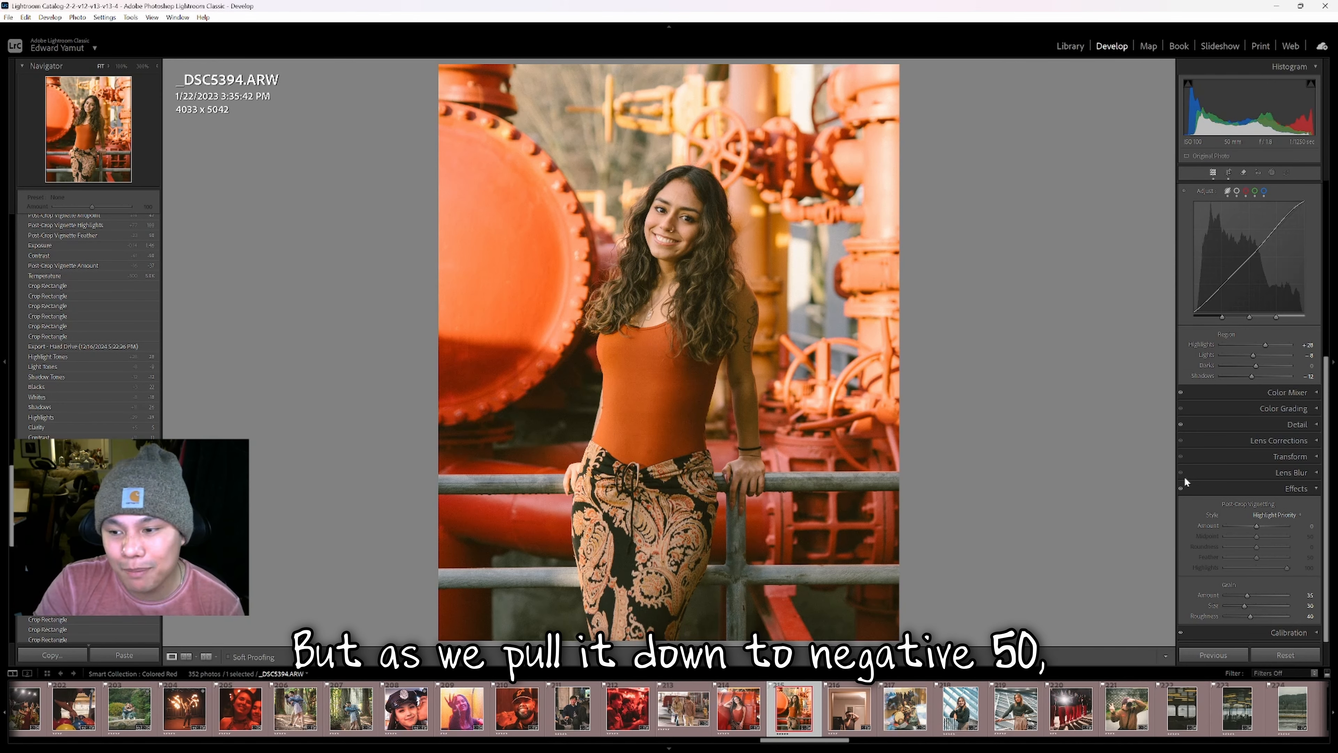
{"action": "left_click_drag", "start_coordinate": [1255, 525], "coordinate": [1237, 525]}
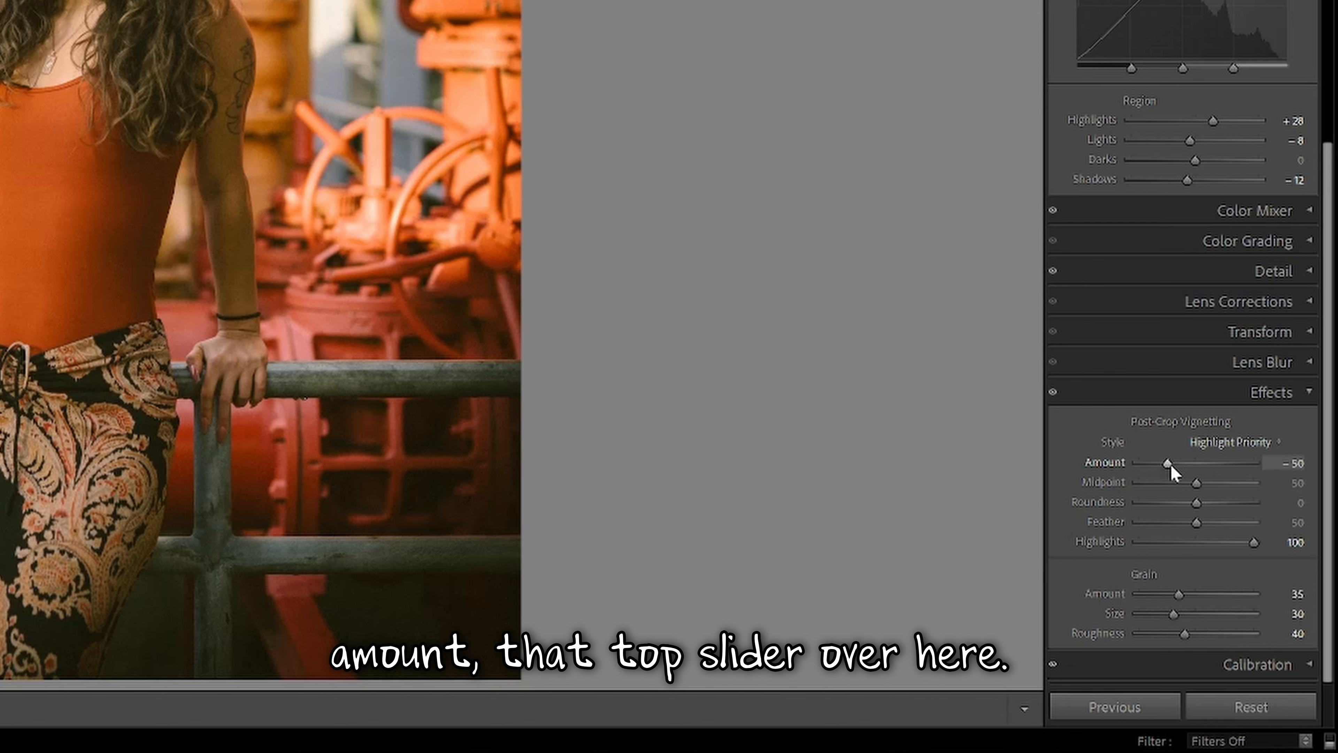
{"action": "left_click_drag", "start_coordinate": [1170, 464], "coordinate": [1196, 466]}
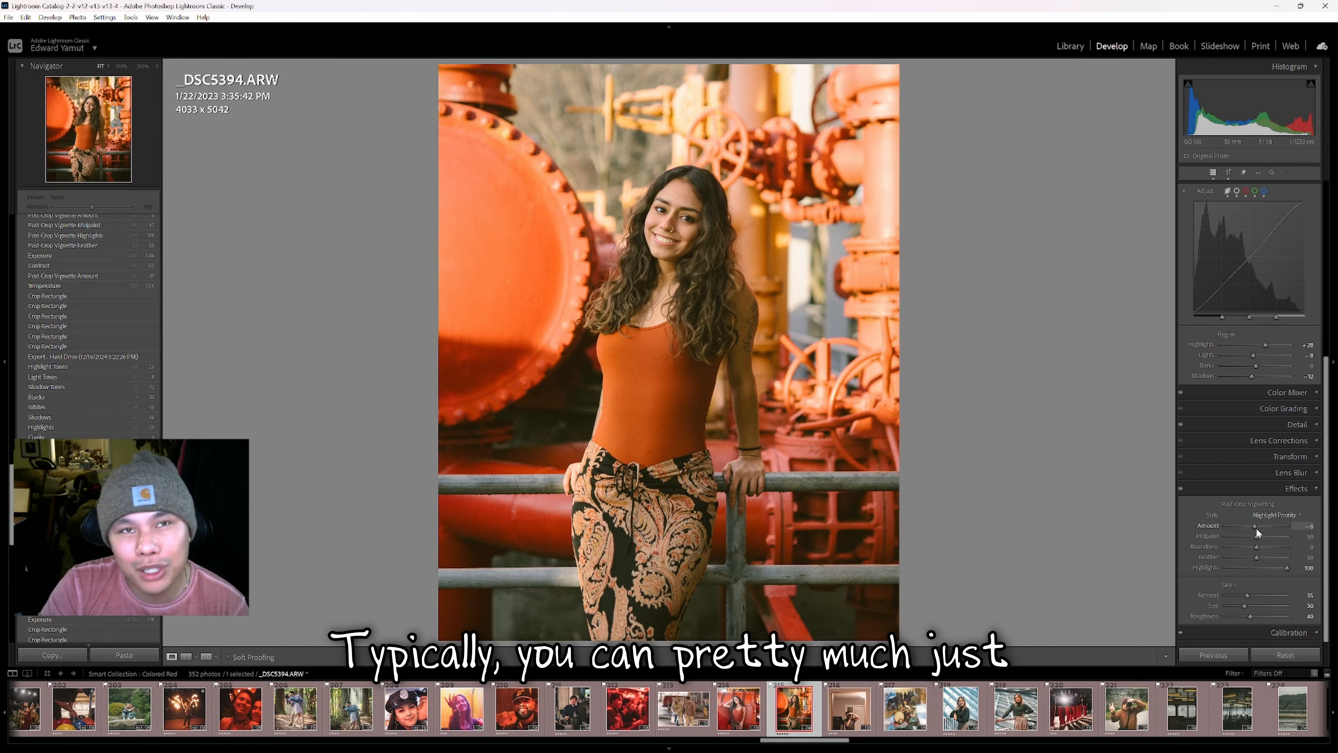
{"action": "left_click_drag", "start_coordinate": [1257, 532], "coordinate": [1248, 530]}
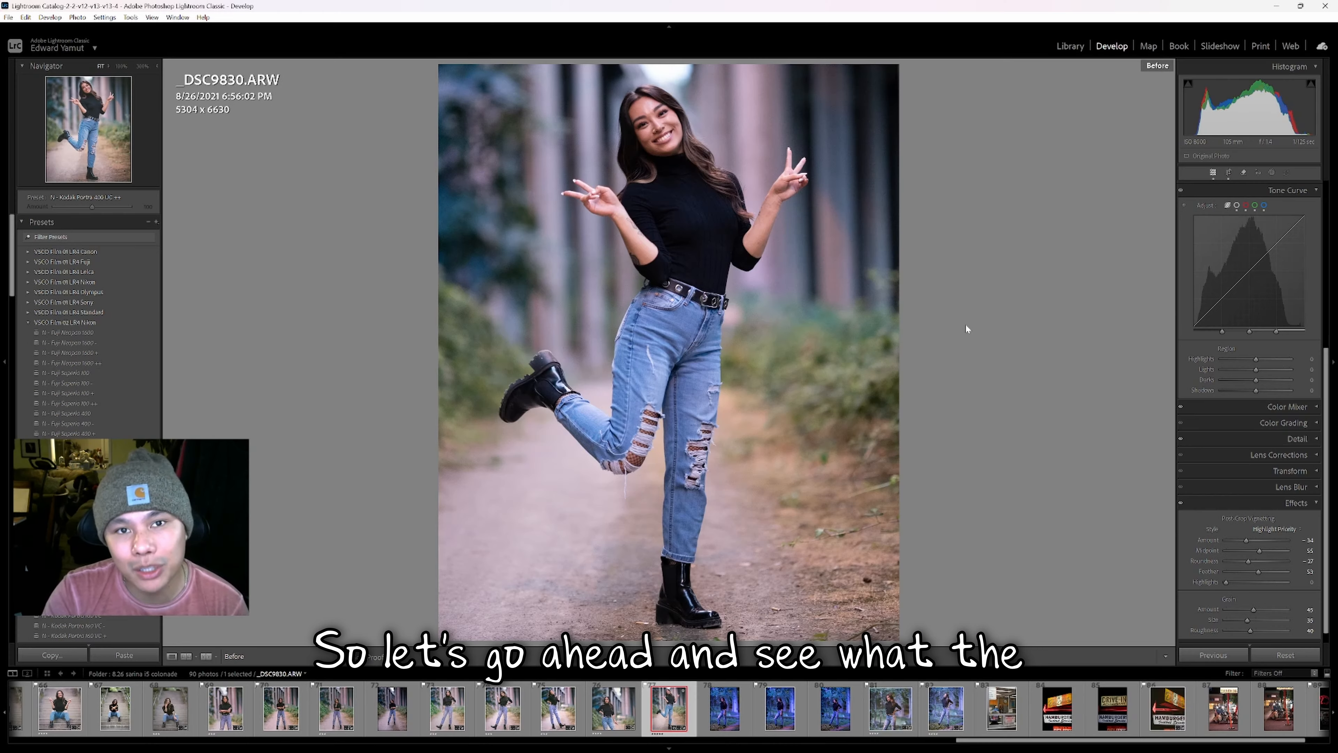
Switch the jeans portrait from the Before view to its edited version with backslash.
{"action": "key", "text": "backslash"}
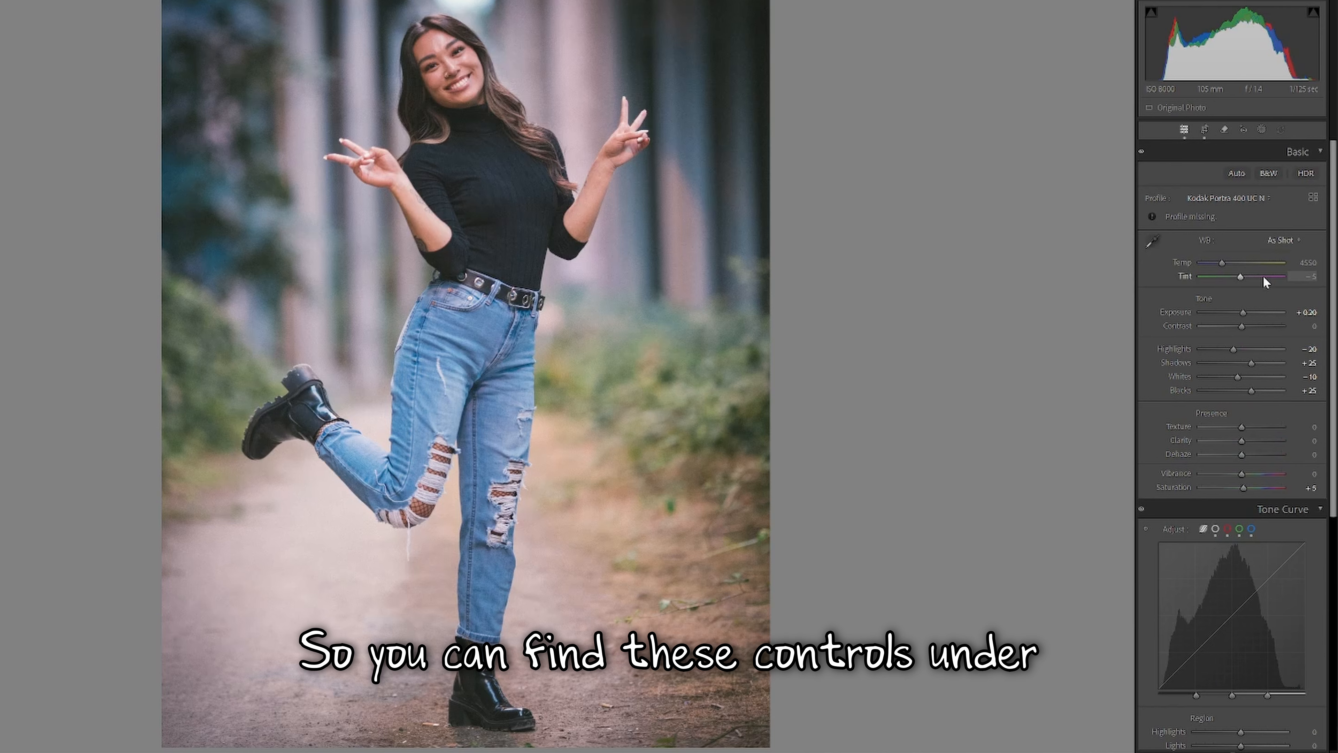
Push the jeans portrait's Post-Crop Vignetting Amount fully to -100 for hard black edges.
{"action": "scroll", "coordinate": [1285, 317], "scroll_direction": "down", "scroll_amount": 6}
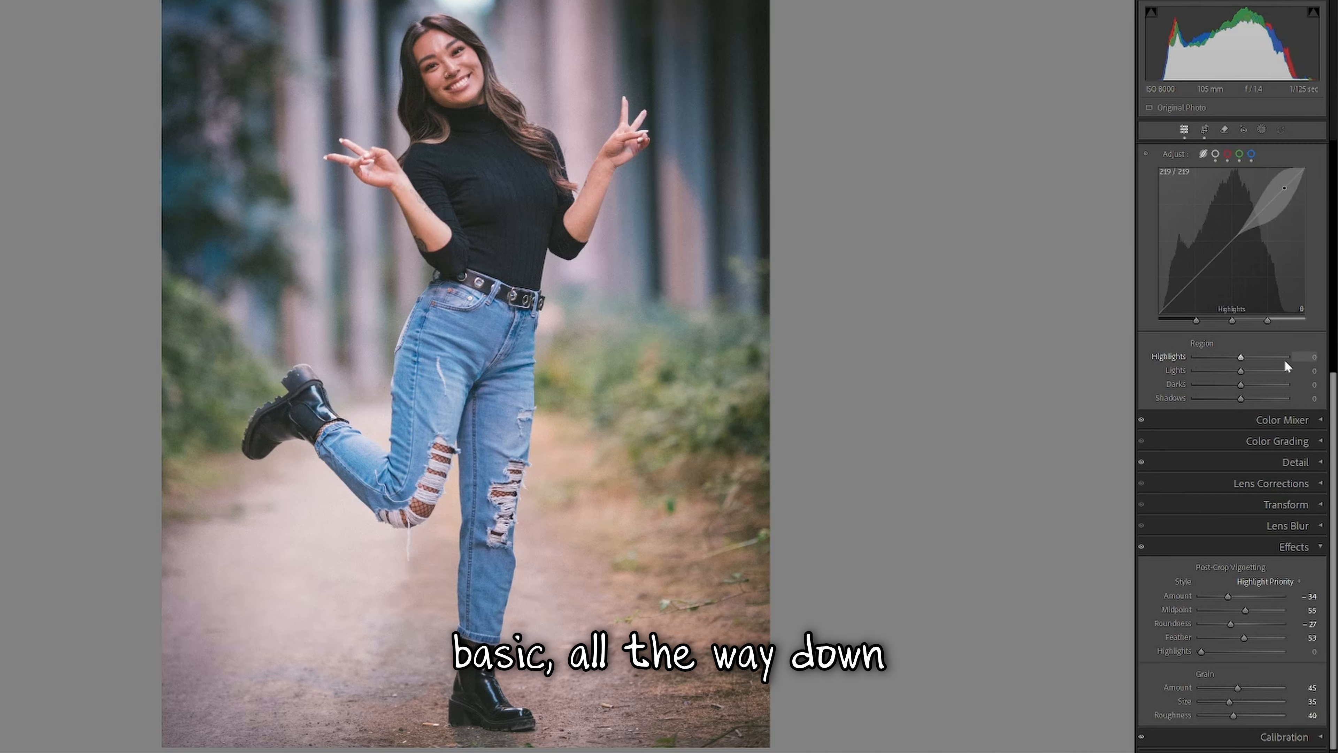
{"action": "scroll", "coordinate": [1287, 285], "scroll_direction": "down", "scroll_amount": 2}
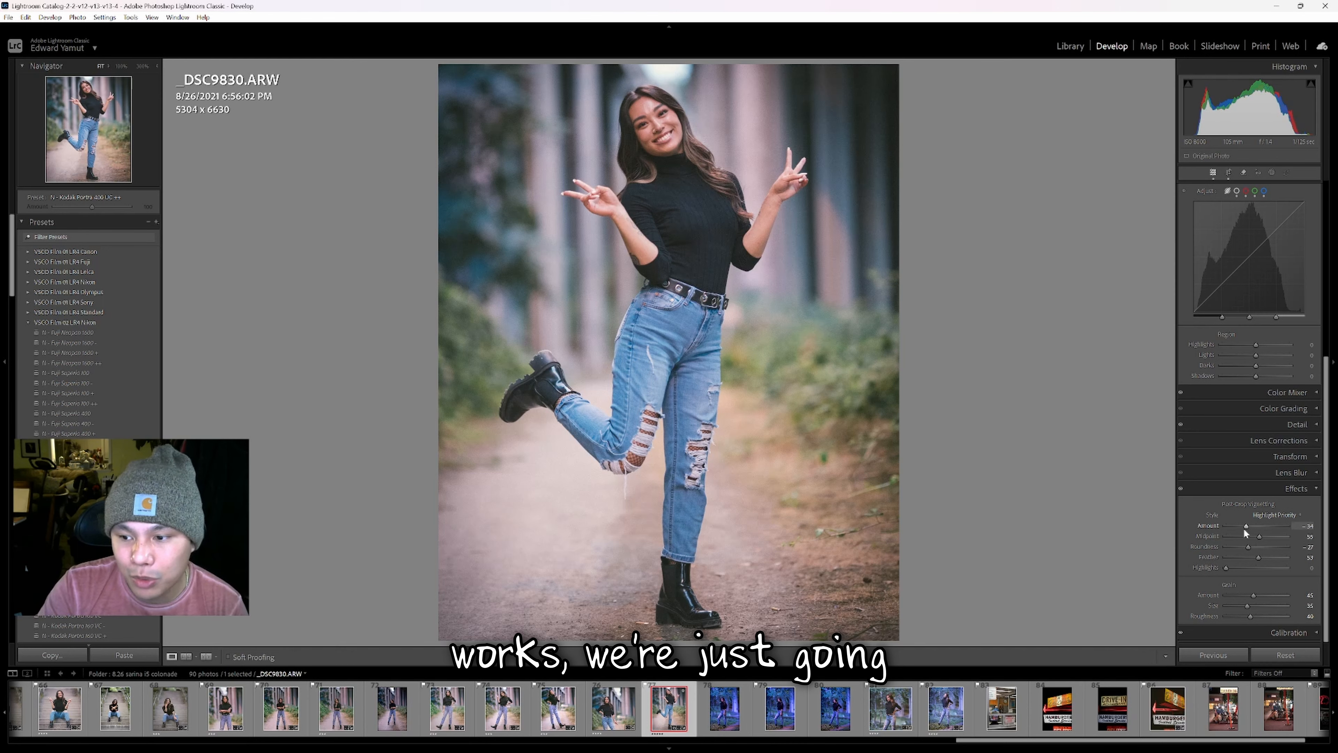
{"action": "left_click_drag", "start_coordinate": [1247, 526], "coordinate": [1225, 526]}
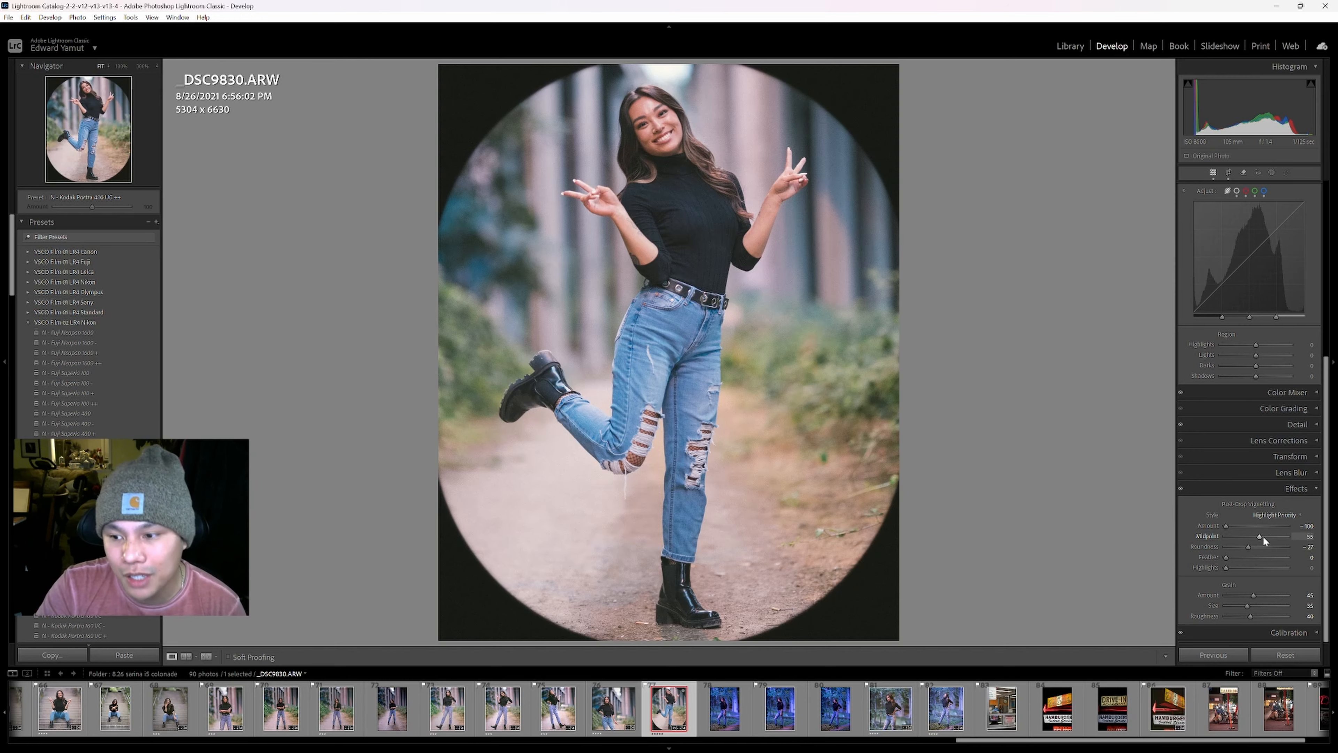
Raise the vignette Midpoint to enlarge the black oval toward the corners.
{"action": "mouse_move", "coordinate": [1261, 534]}
{"action": "left_mouse_down"}
{"action": "mouse_move", "coordinate": [1286, 533]}
{"action": "mouse_move", "coordinate": [1241, 531]}
{"action": "mouse_move", "coordinate": [1285, 535]}
{"action": "mouse_move", "coordinate": [1254, 538]}
{"action": "left_mouse_up"}
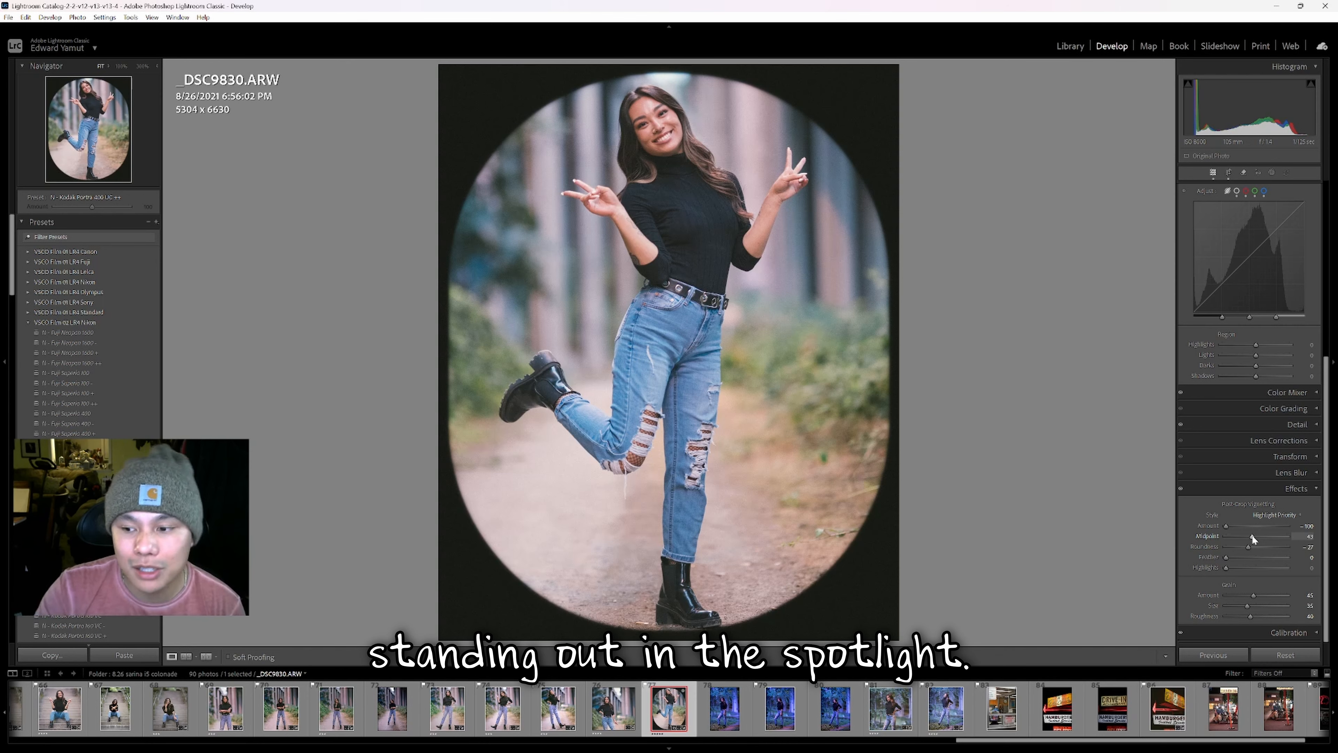
{"action": "left_click_drag", "start_coordinate": [1255, 536], "coordinate": [1277, 537]}
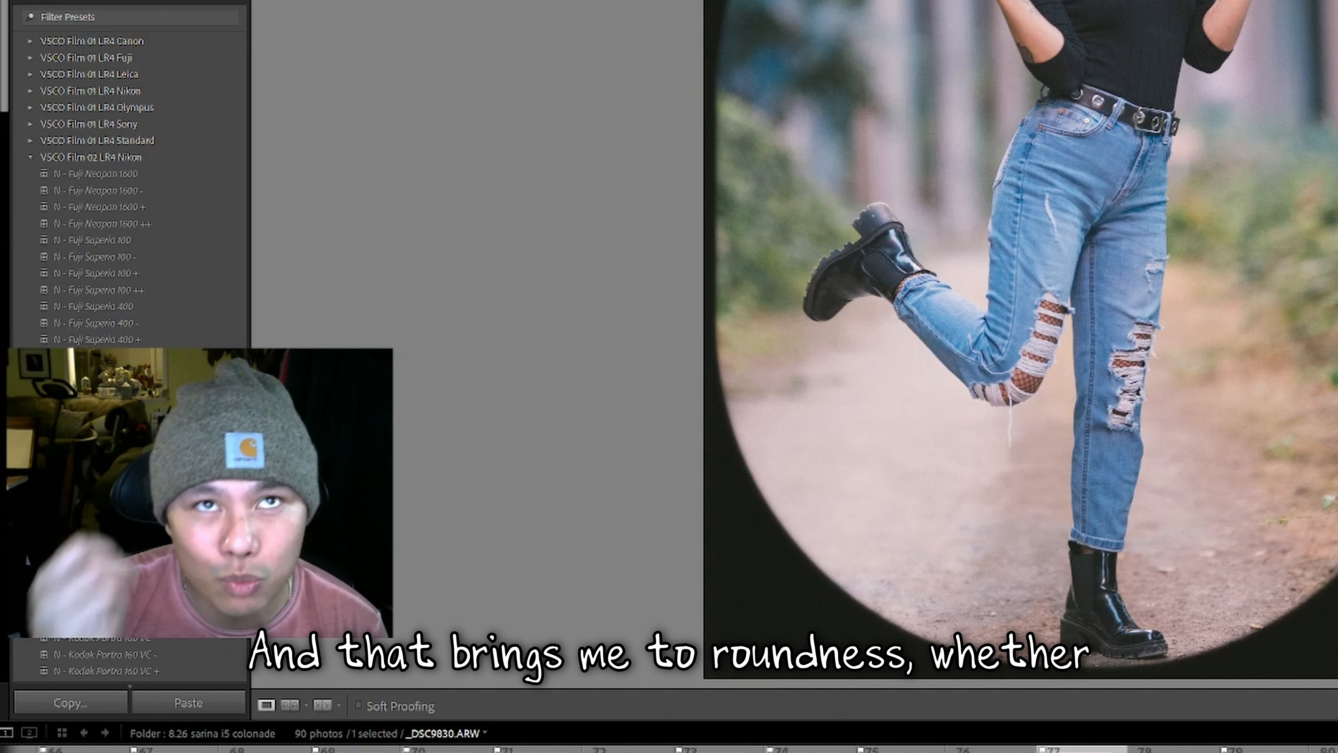
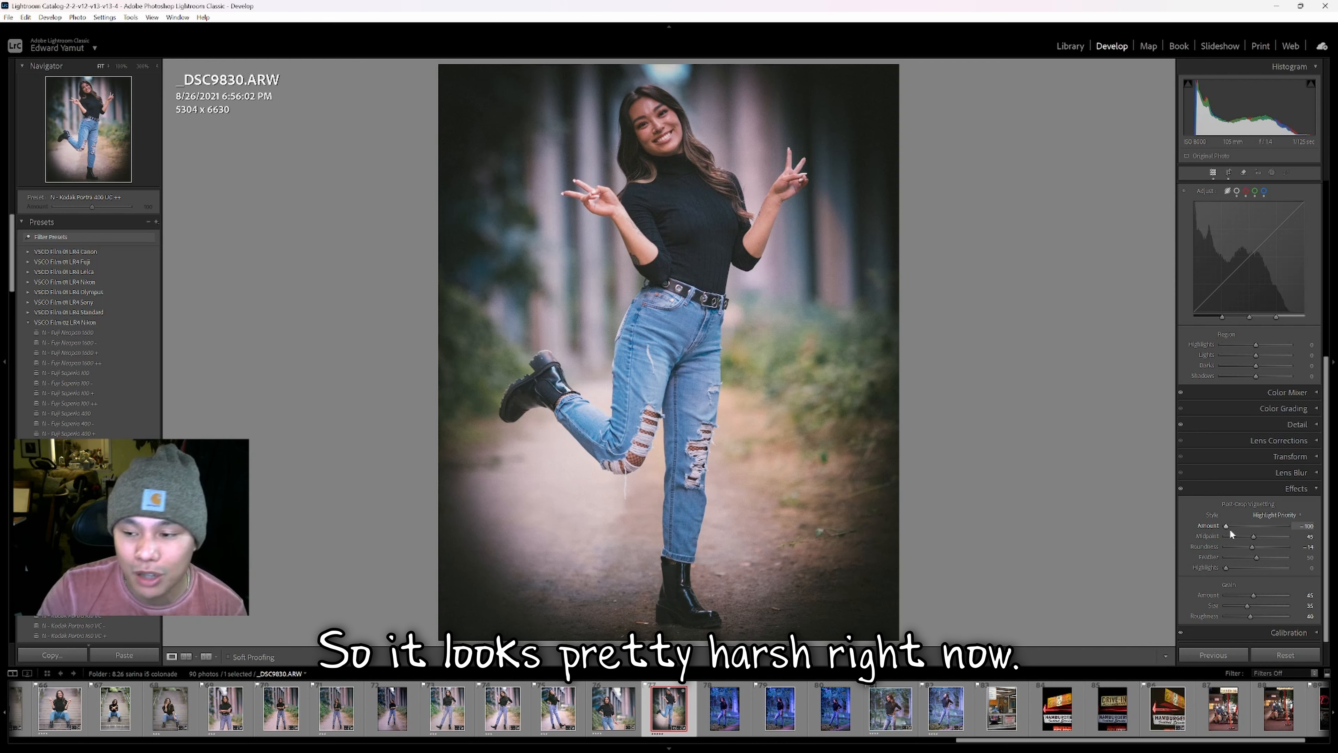
Lighten the standing portrait's vignette Amount from -100 to around -30.
{"action": "left_click", "coordinate": [1229, 527]}
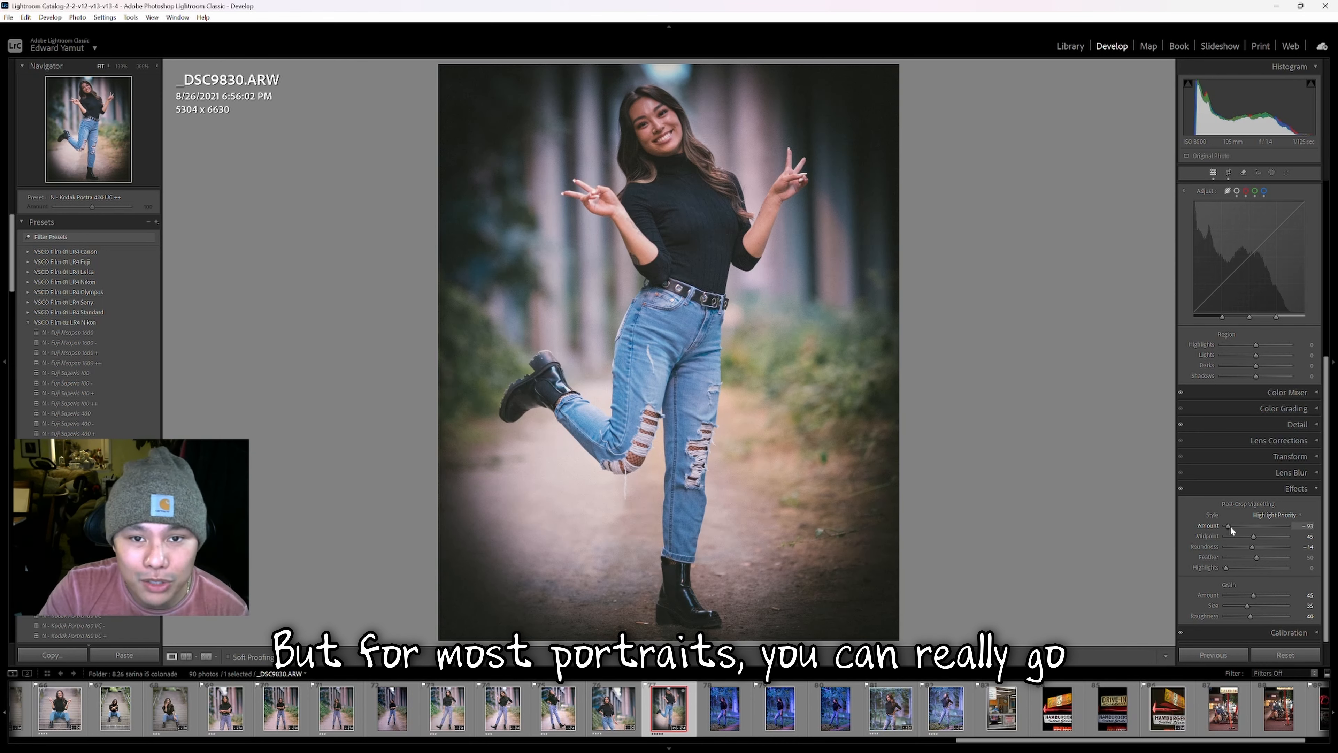
{"action": "left_click_drag", "start_coordinate": [1230, 525], "coordinate": [1251, 527]}
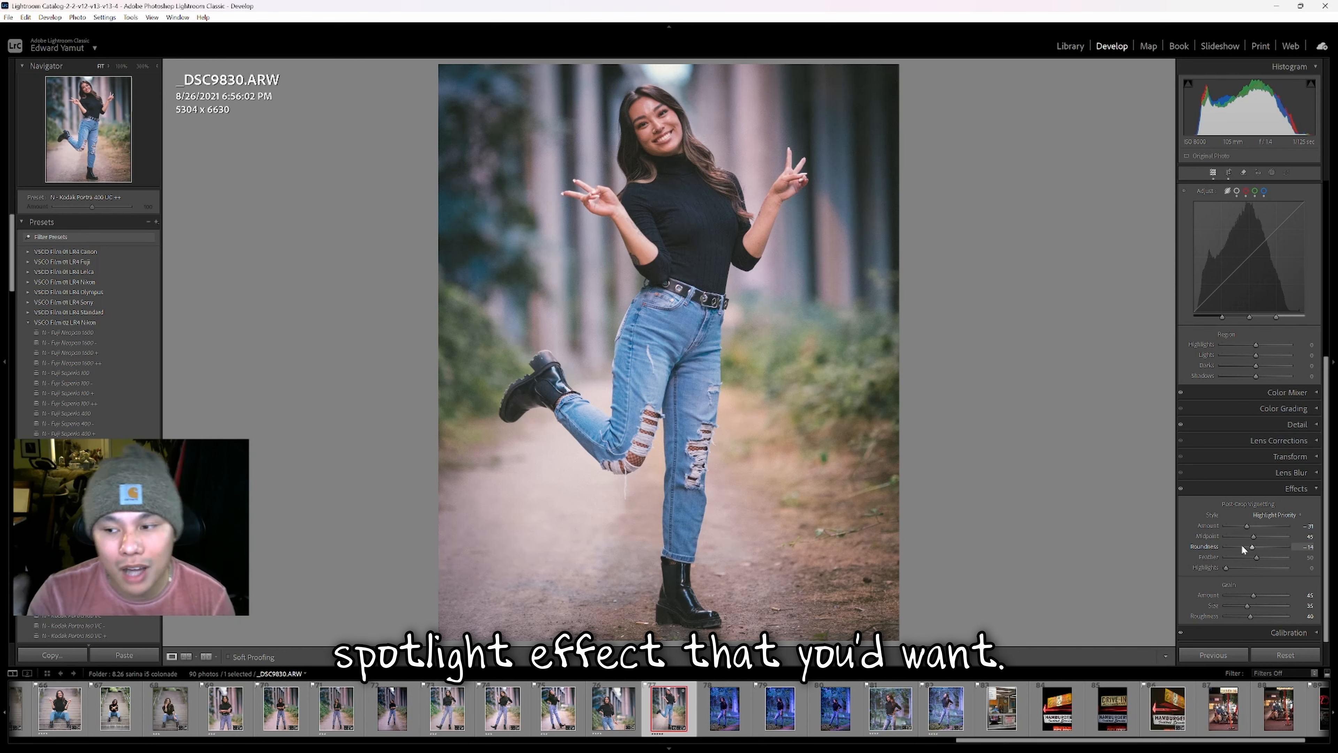
Reset the vignette Amount, nudge the Midpoint outward, then bring the Amount back to -31.
{"action": "double_click", "coordinate": [1255, 525]}
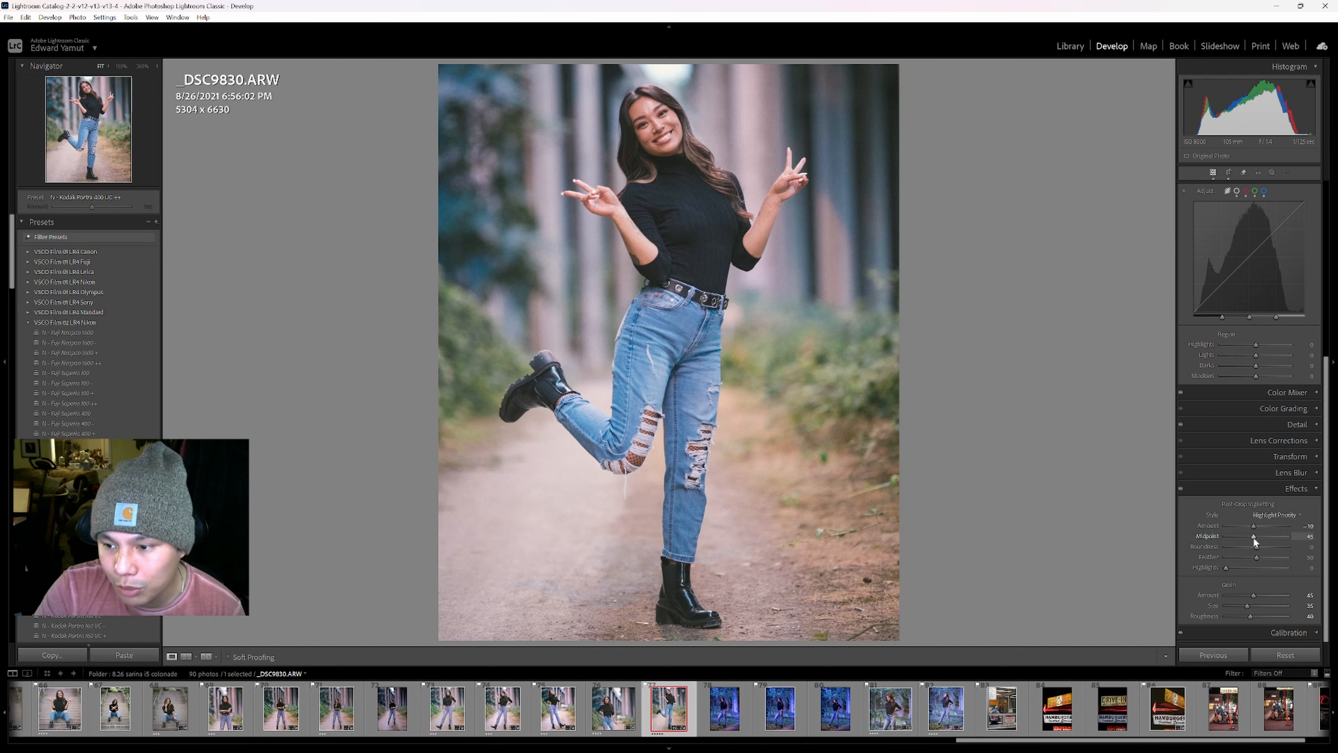
{"action": "left_click_drag", "start_coordinate": [1253, 537], "coordinate": [1255, 536]}
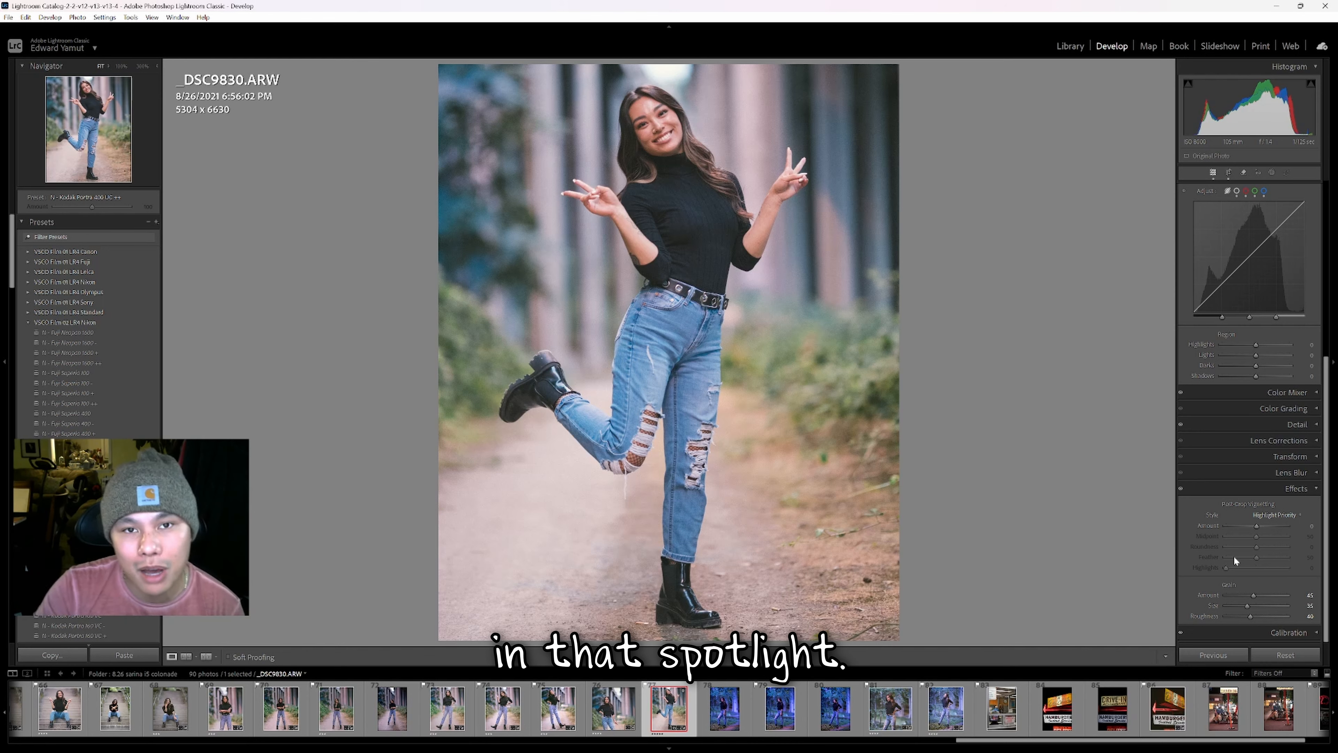
{"action": "left_click_drag", "start_coordinate": [1258, 527], "coordinate": [1231, 545]}
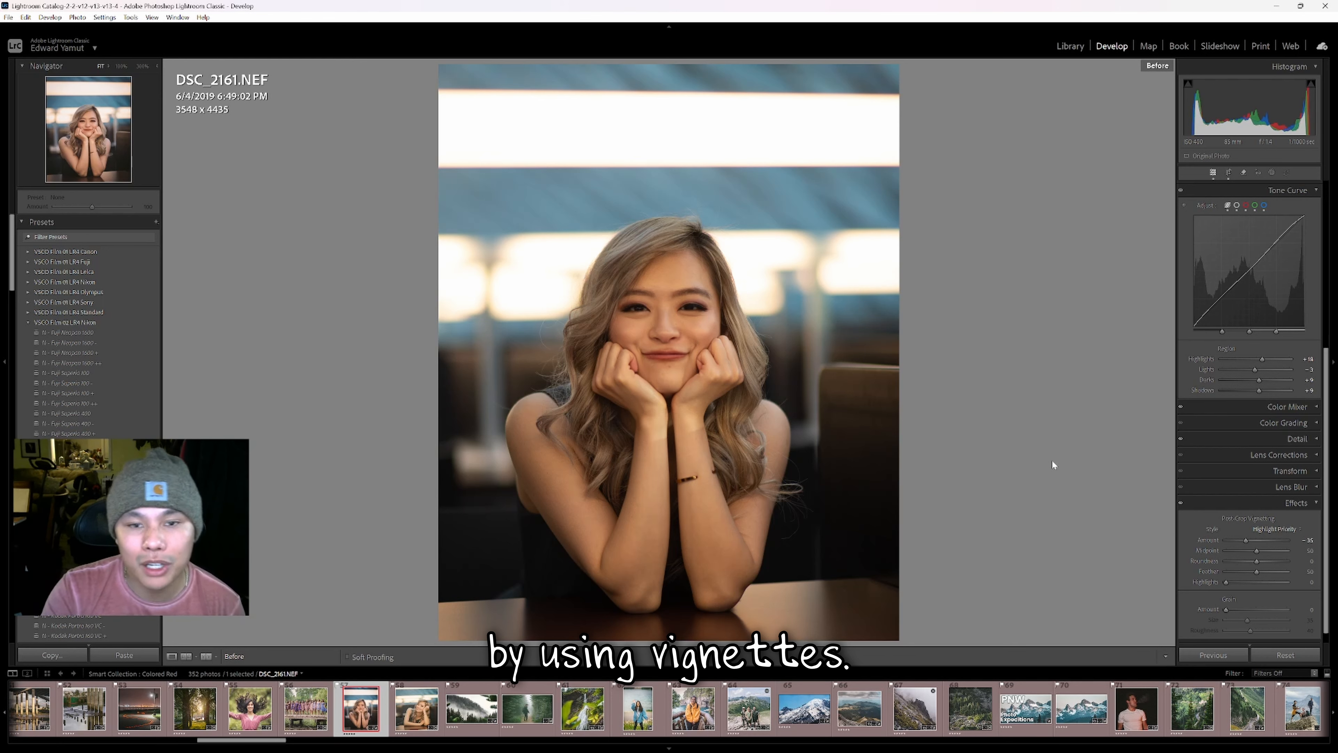
Show the edited chin-on-hands portrait and set its vignette Amount to +10.
{"action": "key", "text": "backslash"}
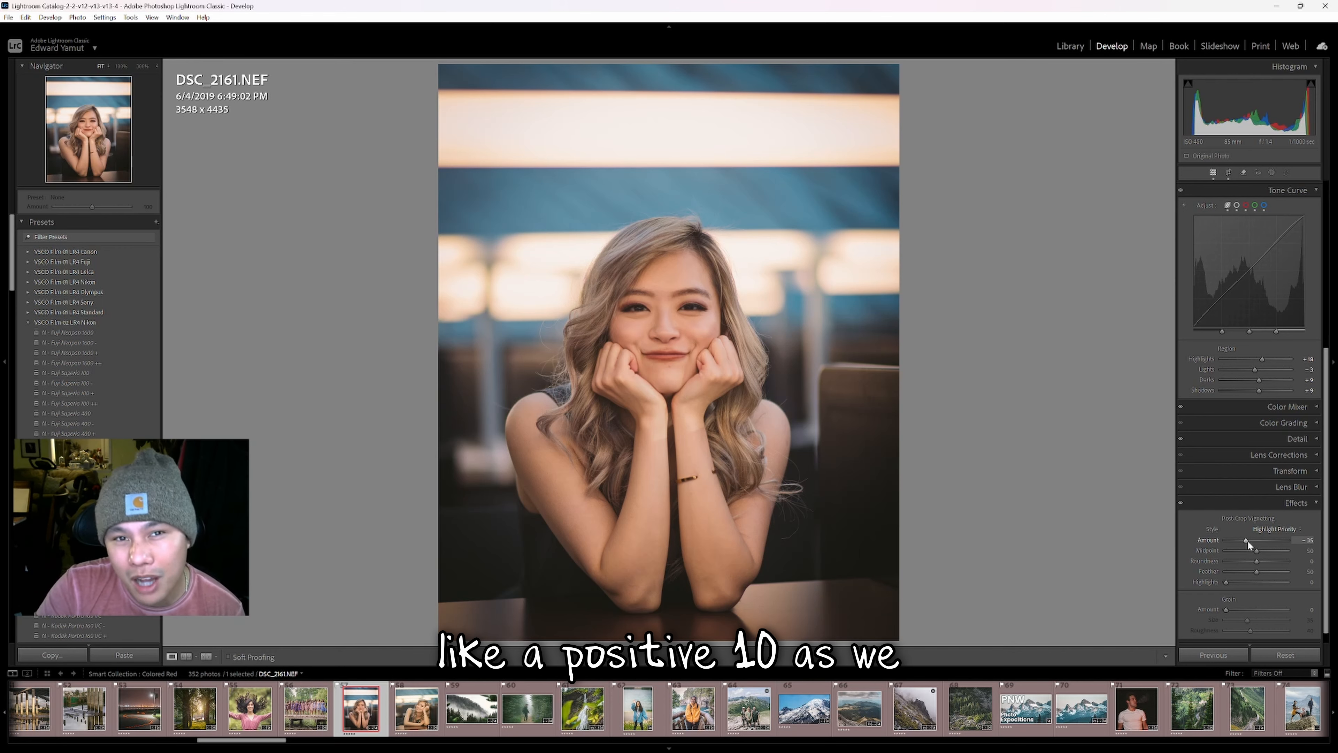
{"action": "left_click_drag", "start_coordinate": [1246, 539], "coordinate": [1247, 577]}
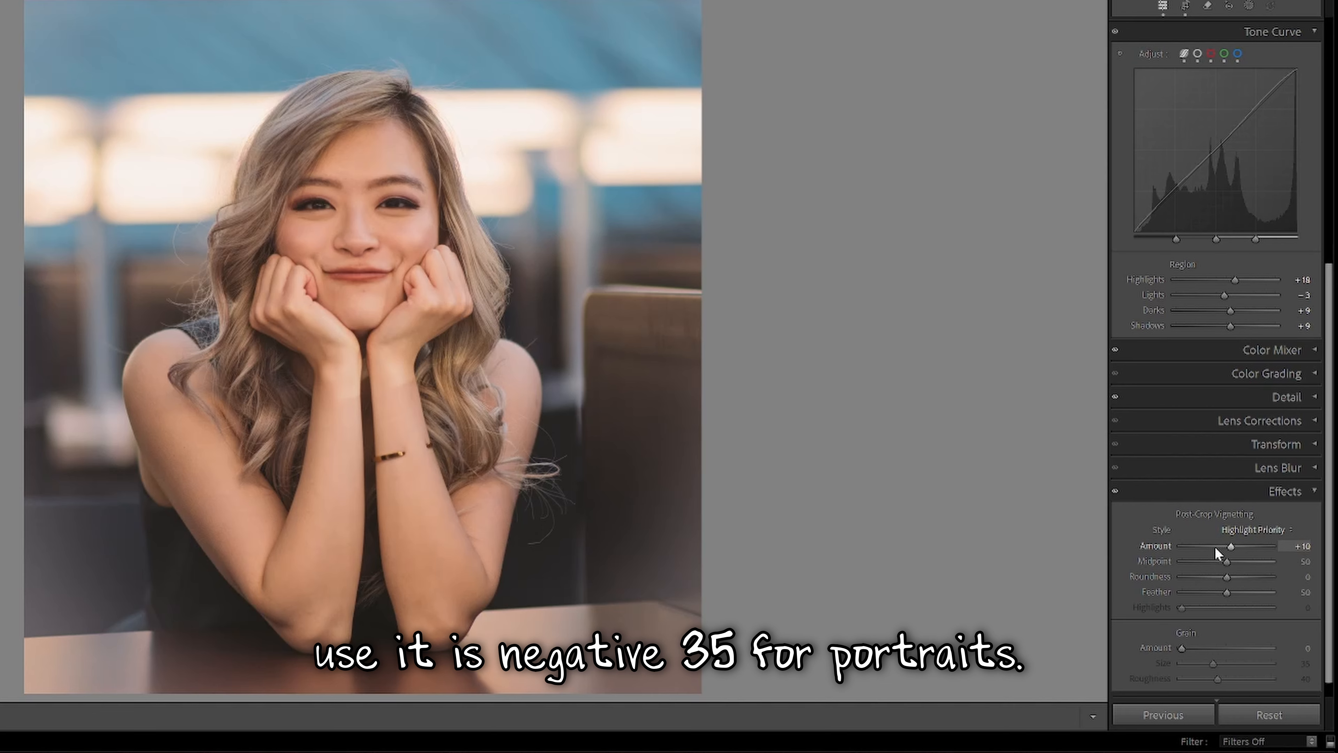
Set the vignette Amount to -35, try a much darker -69, then return to -35.
{"action": "left_click", "coordinate": [1248, 539]}
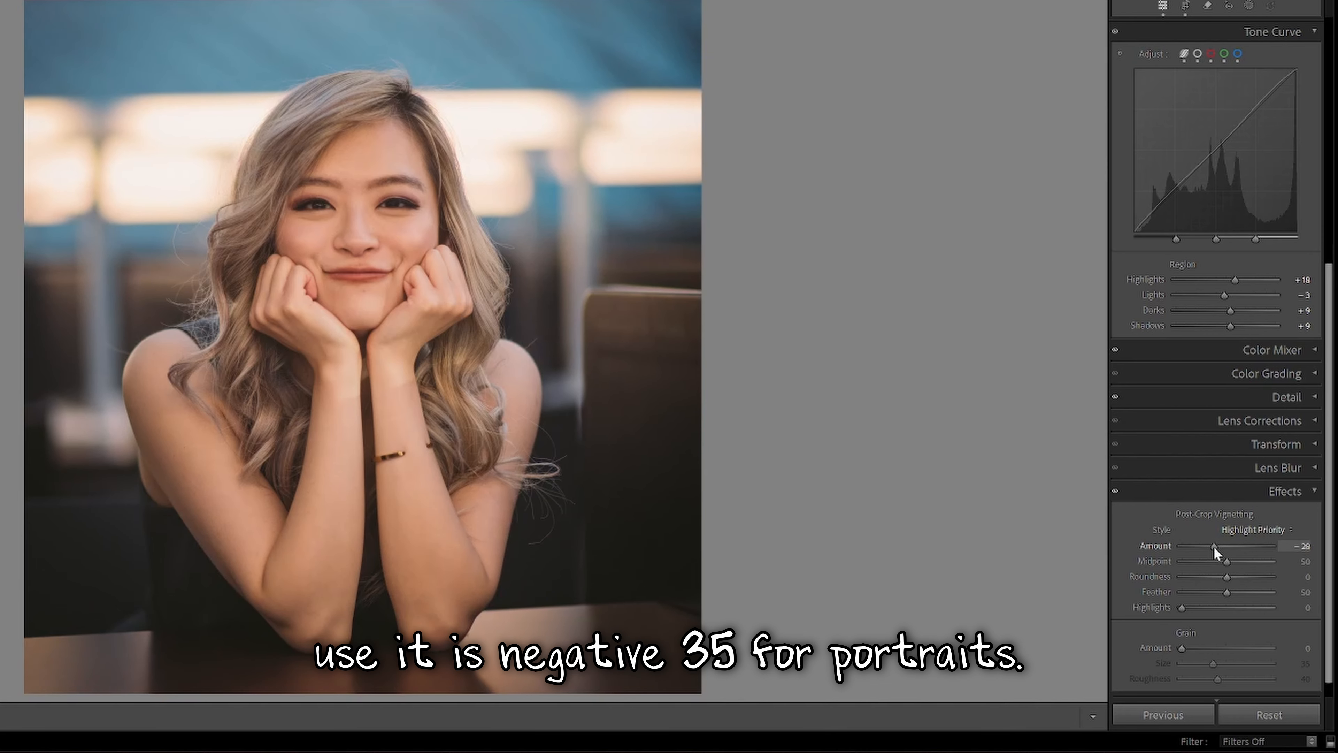
{"action": "left_click_drag", "start_coordinate": [1214, 547], "coordinate": [1211, 547]}
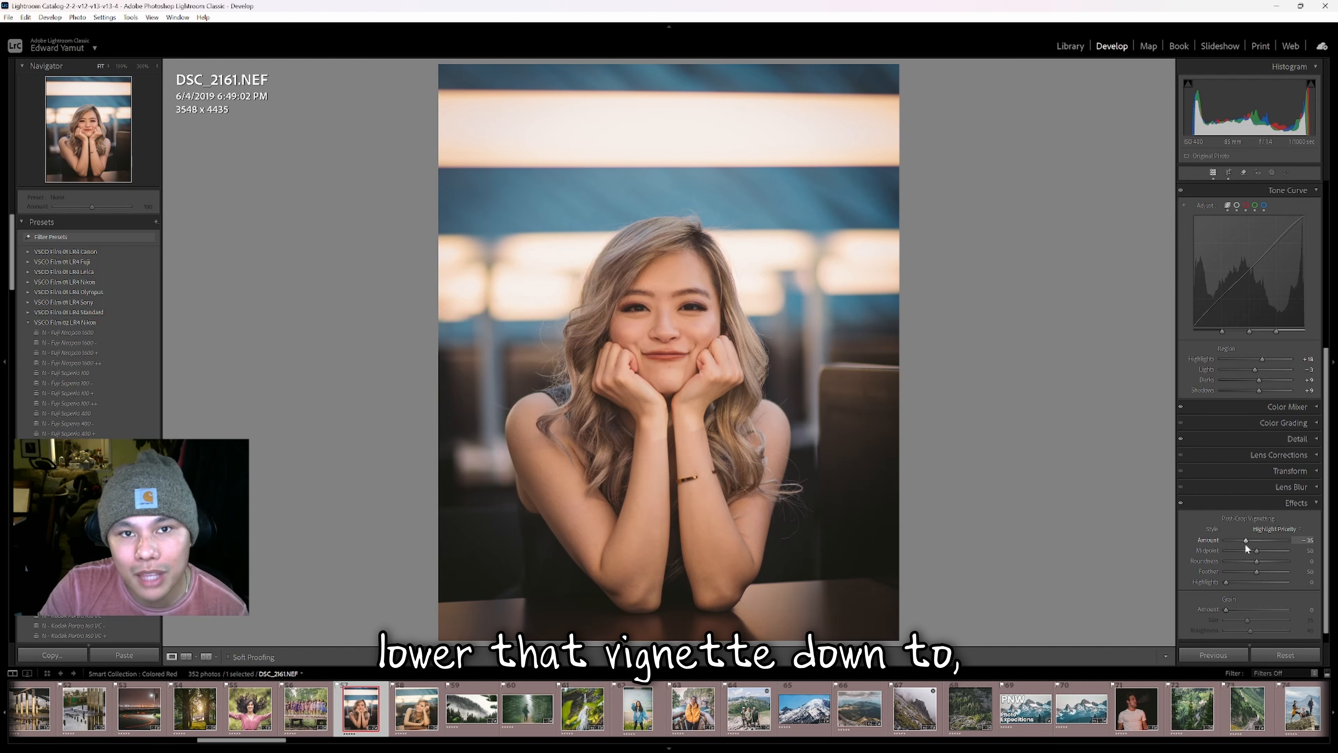
{"action": "left_click_drag", "start_coordinate": [1243, 544], "coordinate": [1237, 540]}
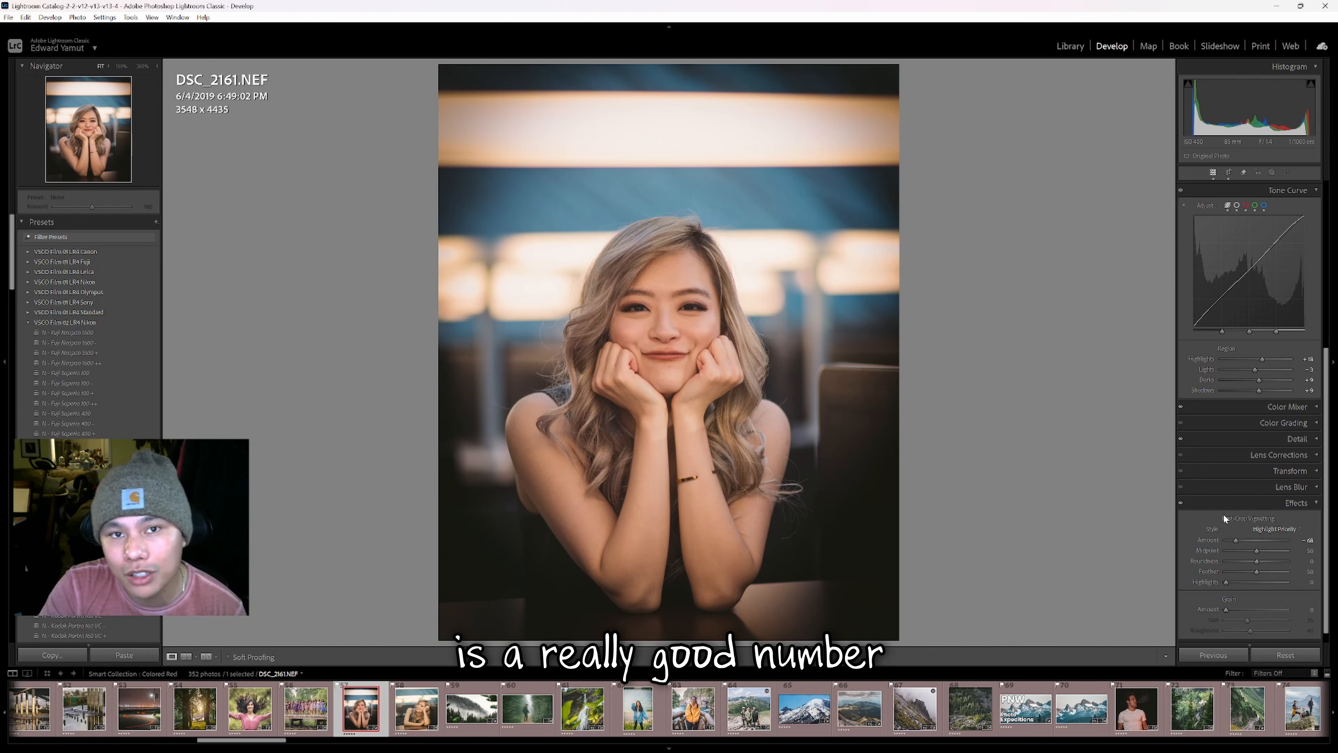
{"action": "left_click", "coordinate": [1244, 540]}
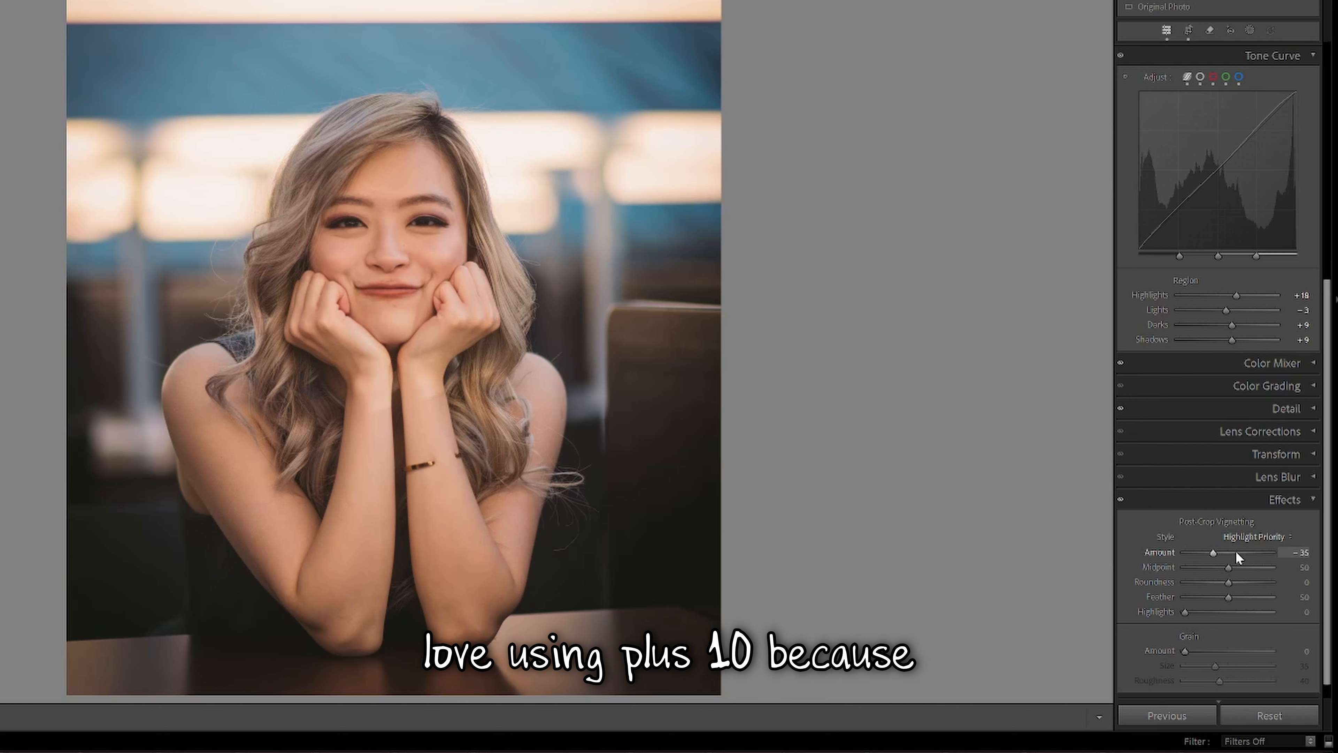
Try a +10 light vignette on the portrait, then switch to a -30 dark vignette.
{"action": "left_click", "coordinate": [1262, 540]}
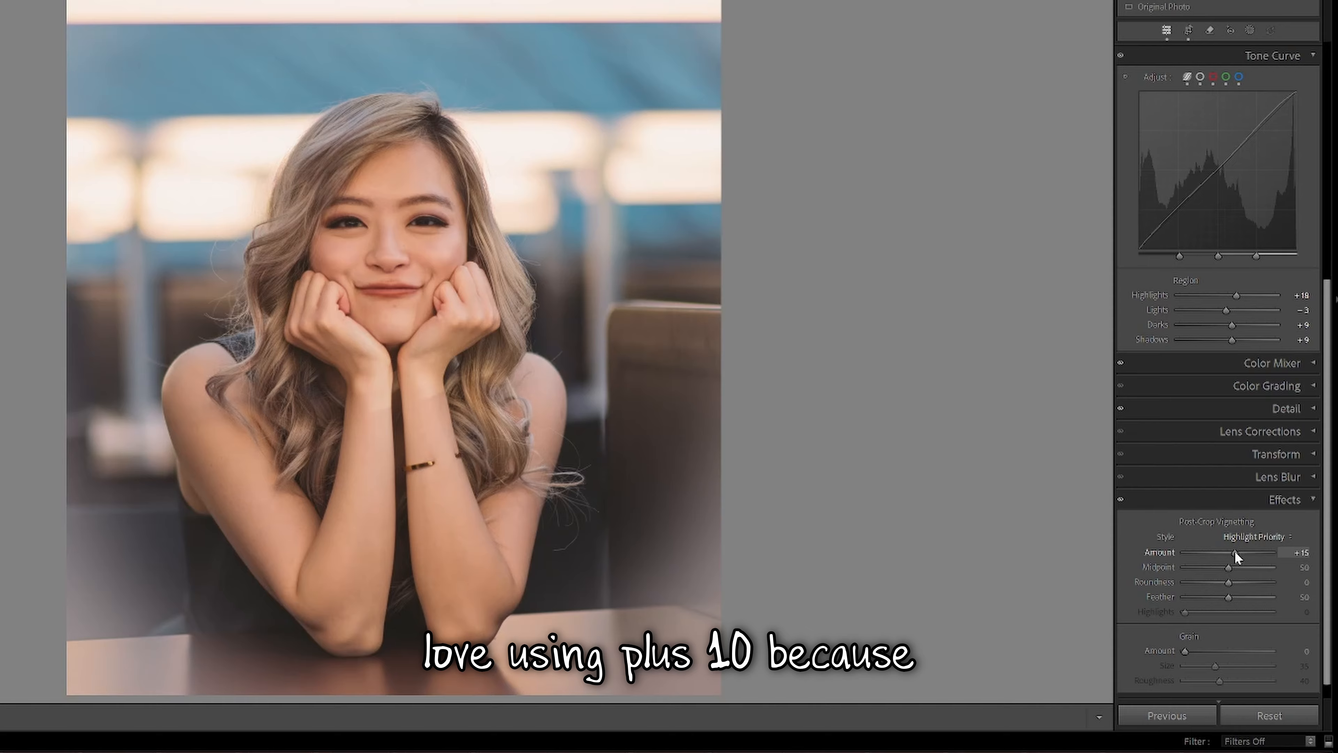
{"action": "left_click_drag", "start_coordinate": [1235, 551], "coordinate": [1233, 550]}
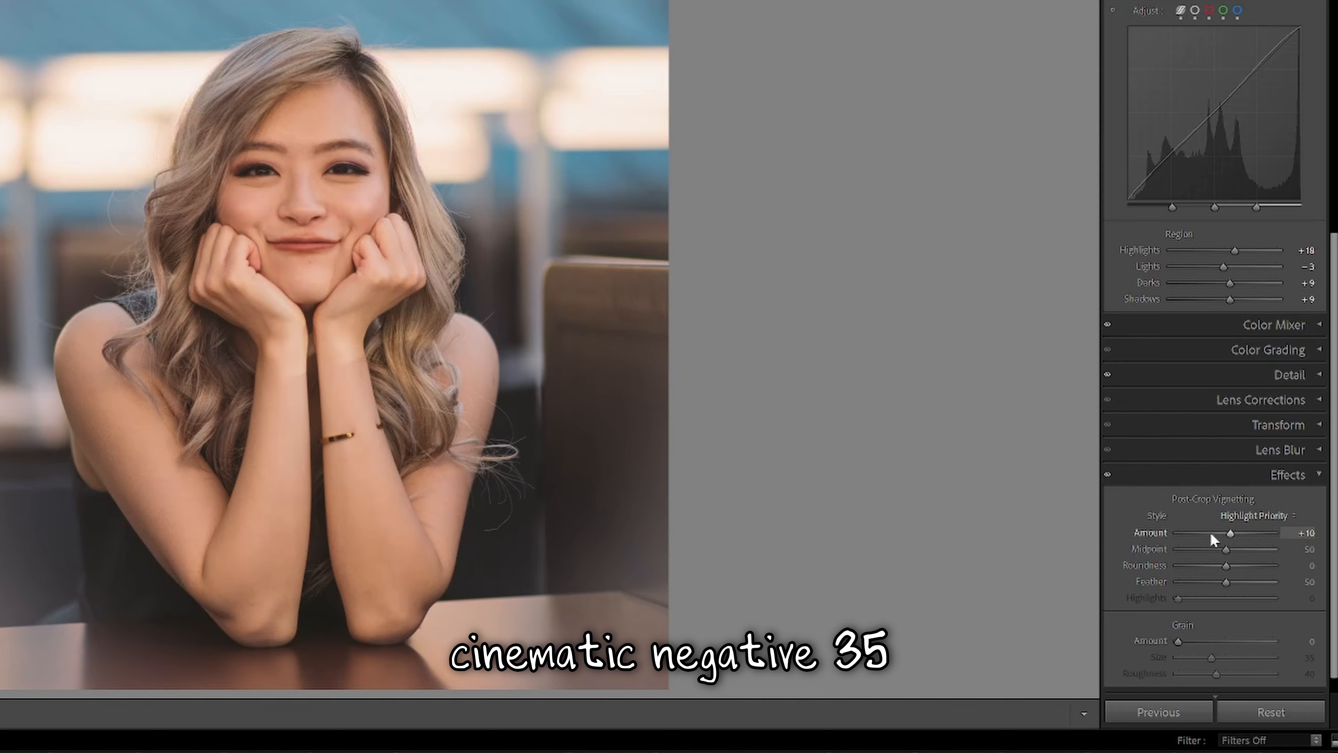
{"action": "left_click", "coordinate": [1249, 541]}
{"action": "left_click_drag", "start_coordinate": [1212, 534], "coordinate": [1211, 534]}
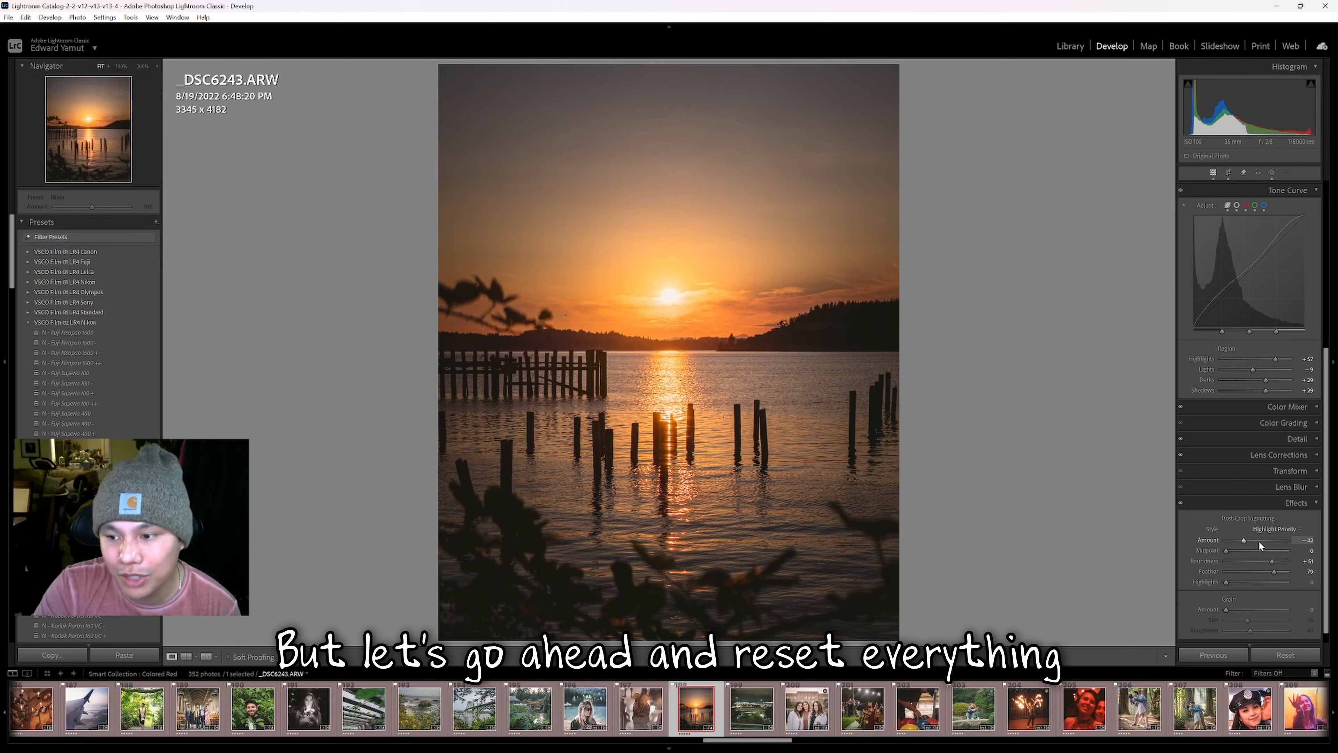
Reset the sunset photo's vignette Amount, Midpoint and remaining sliders to their defaults.
{"action": "left_click", "coordinate": [1258, 540]}
{"action": "double_click", "coordinate": [1257, 540]}
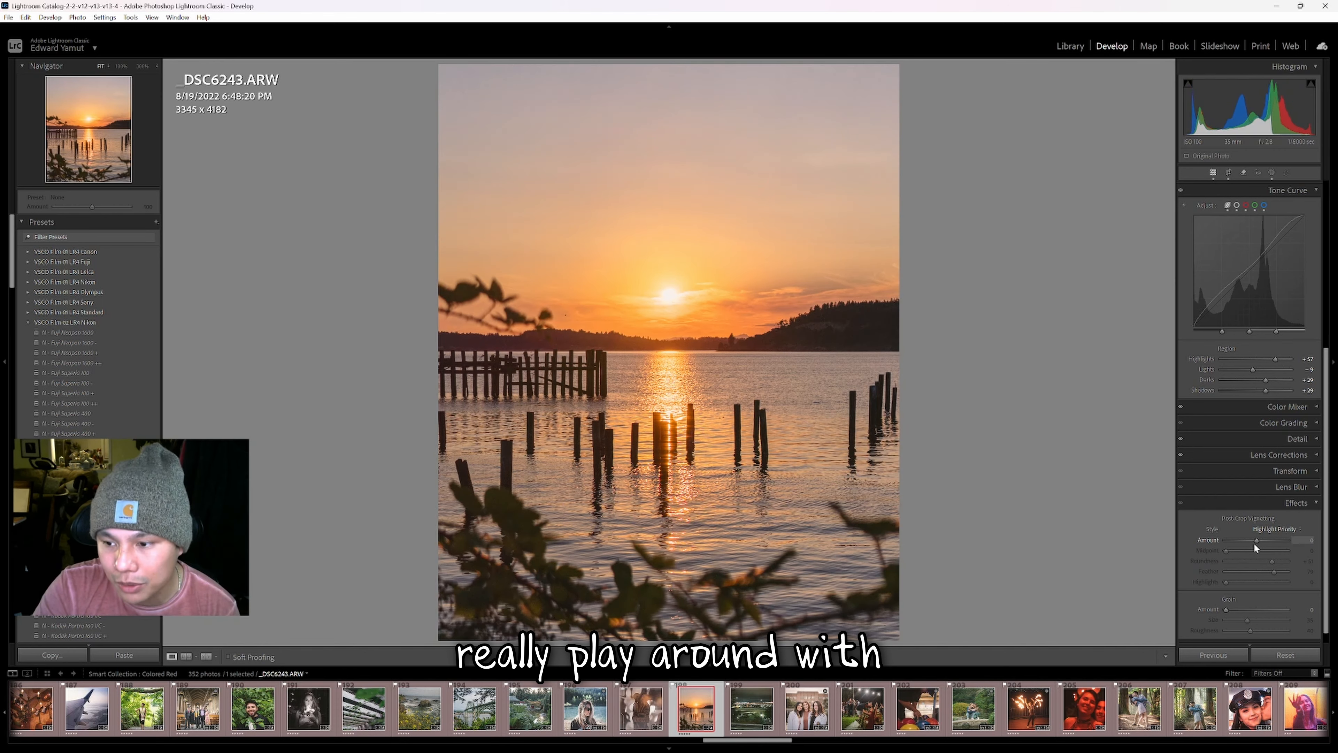
{"action": "left_click_drag", "start_coordinate": [1255, 541], "coordinate": [1257, 572]}
{"action": "left_click", "coordinate": [1232, 551]}
{"action": "double_click", "coordinate": [1232, 551]}
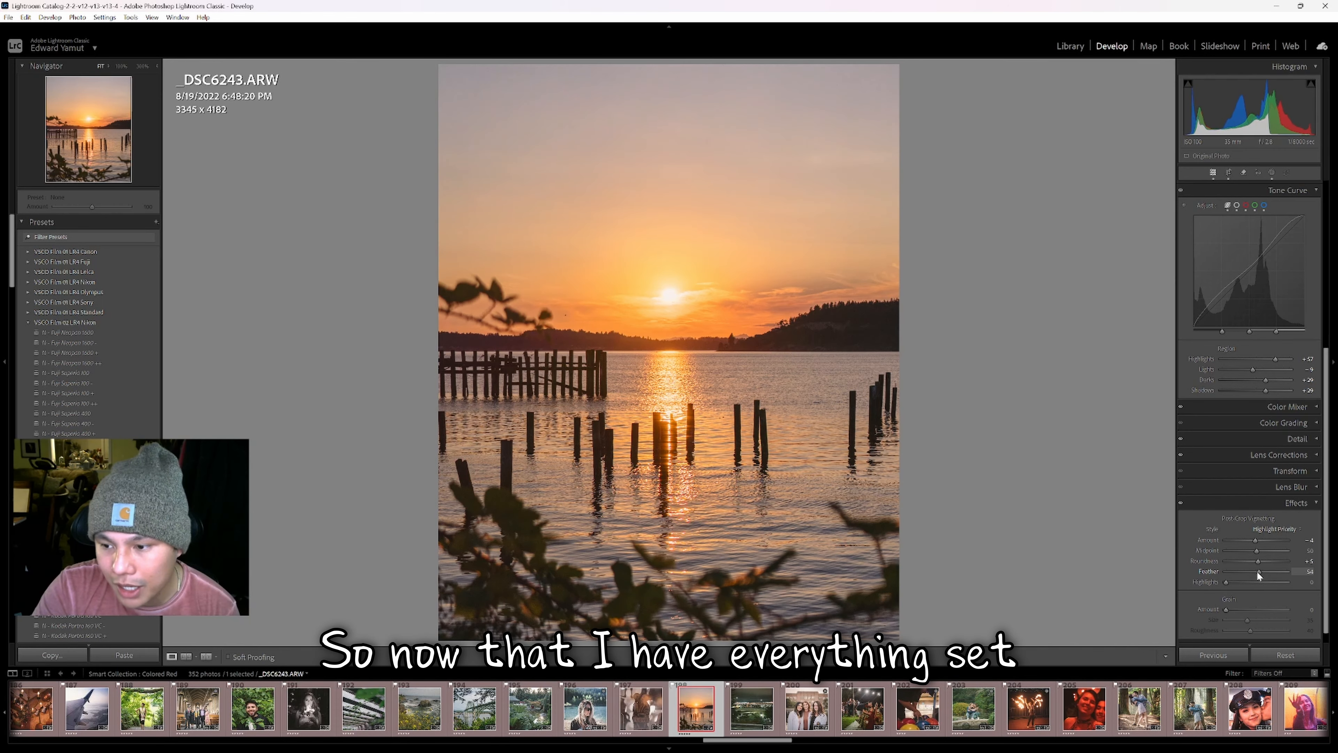
{"action": "double_click", "coordinate": [1257, 561]}
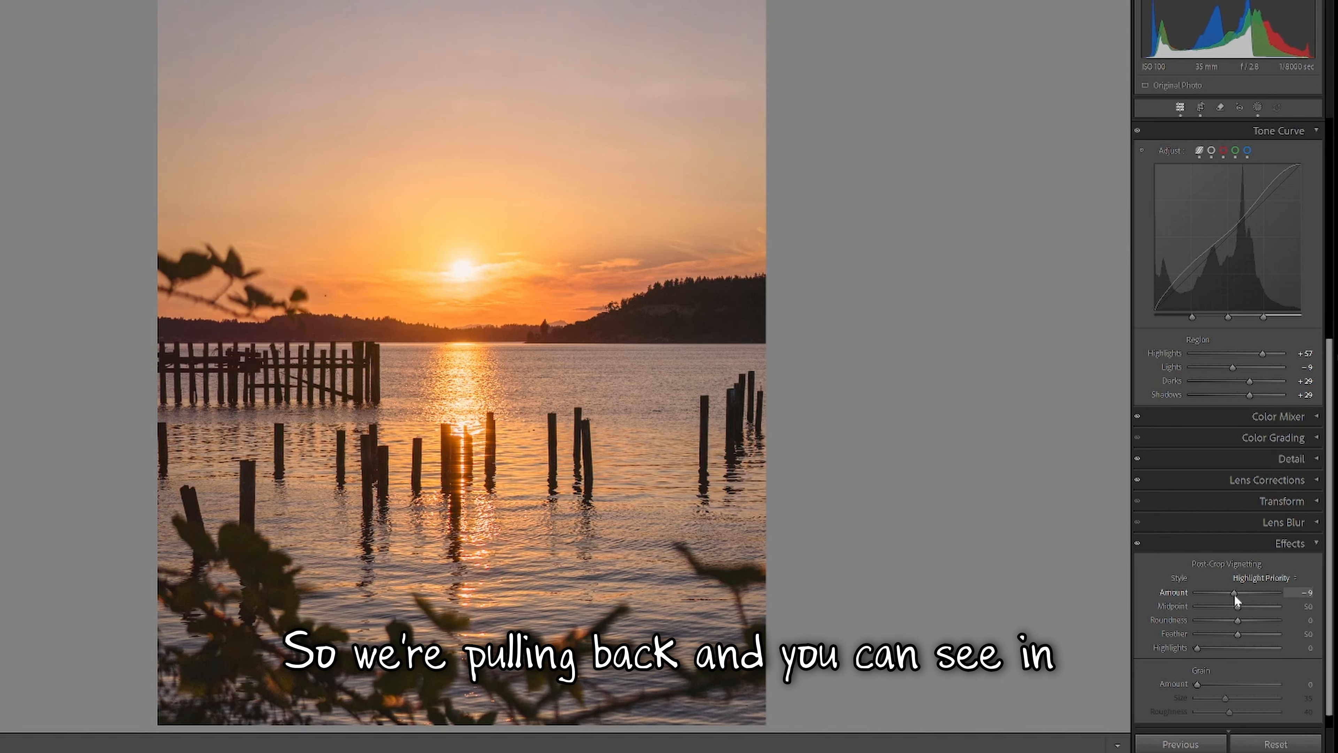
Darken the sunset photo's vignette Amount to about -20.
{"action": "left_click_drag", "start_coordinate": [1255, 541], "coordinate": [1252, 543]}
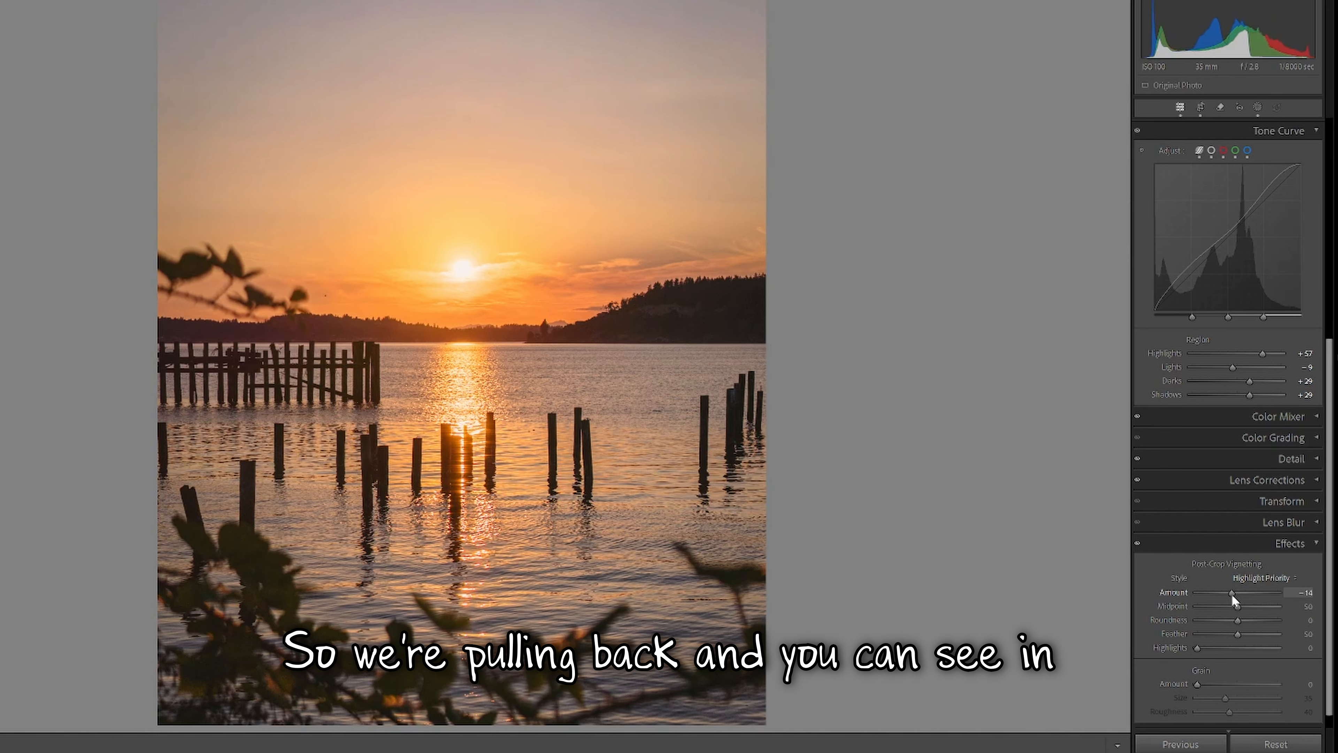
{"action": "left_click_drag", "start_coordinate": [1233, 600], "coordinate": [1230, 596]}
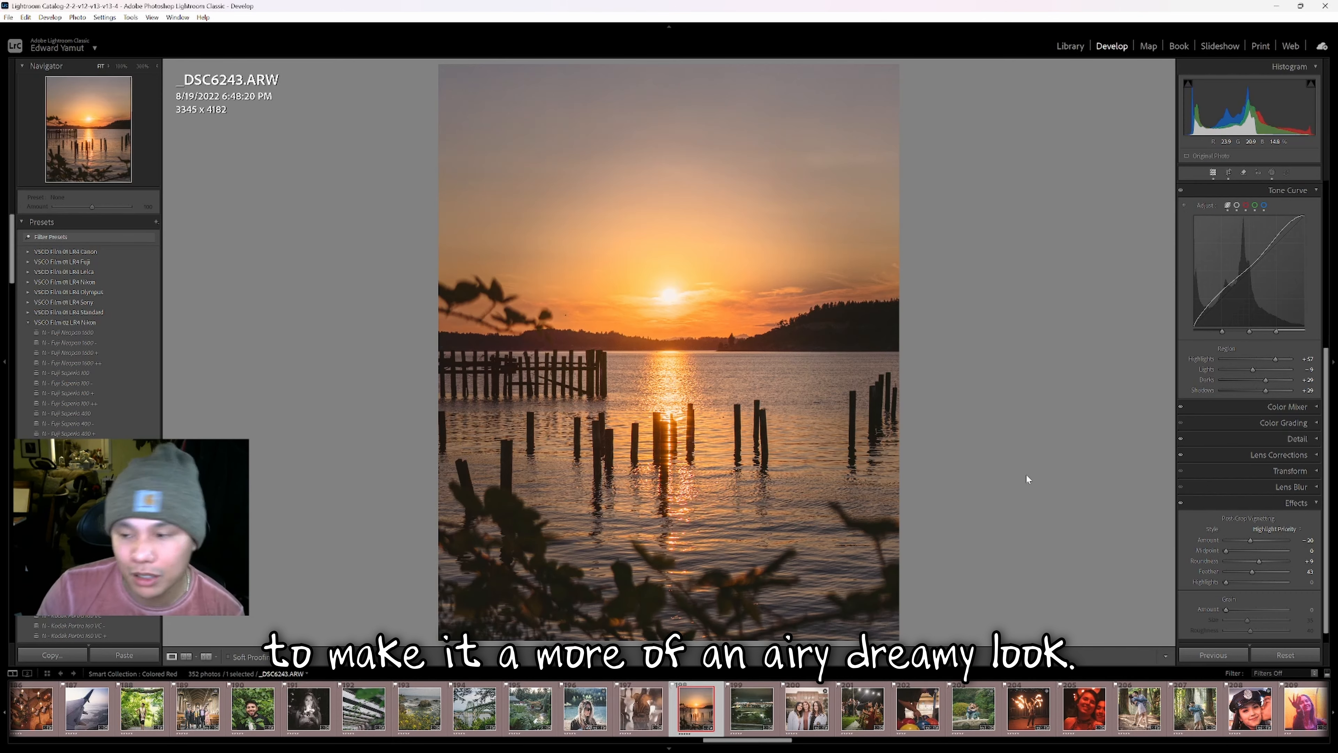
Try a +10 white vignette, then ease the Amount down to +1.
{"action": "left_click_drag", "start_coordinate": [1256, 539], "coordinate": [1250, 566]}
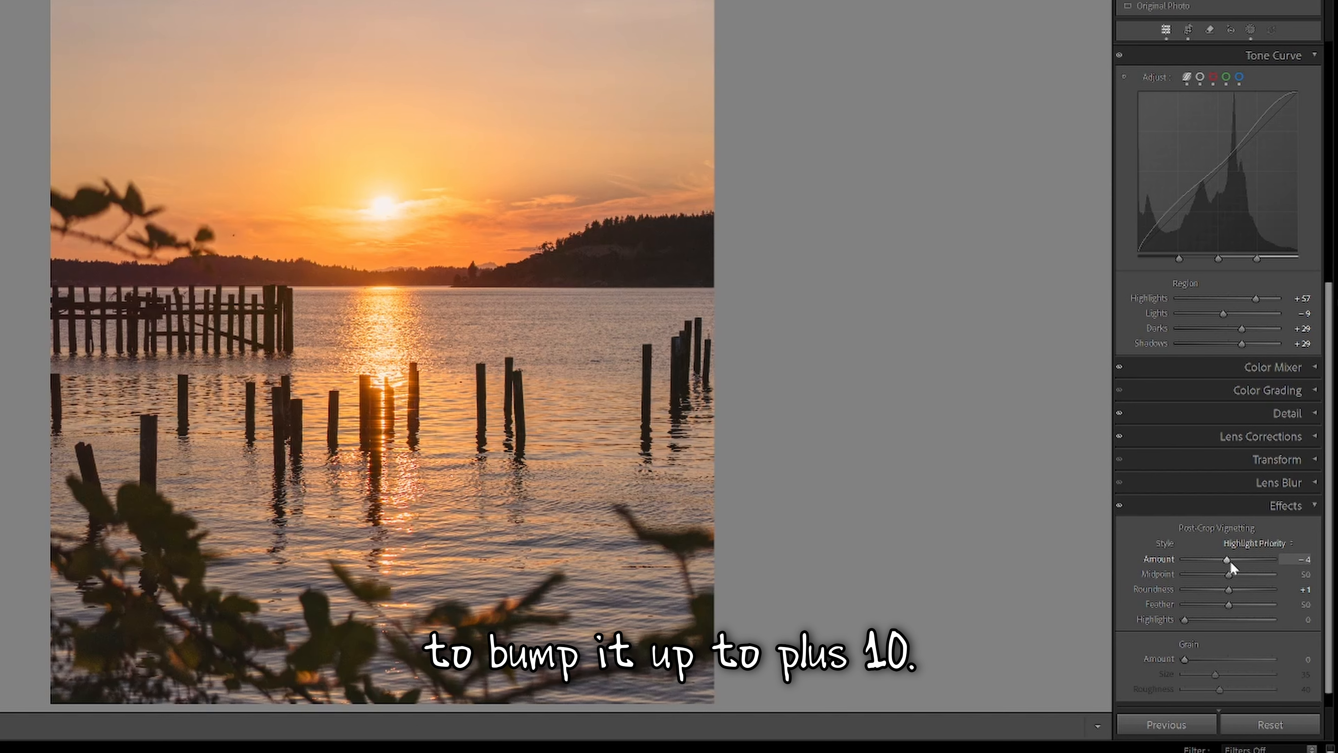
{"action": "left_click_drag", "start_coordinate": [1230, 561], "coordinate": [1233, 562]}
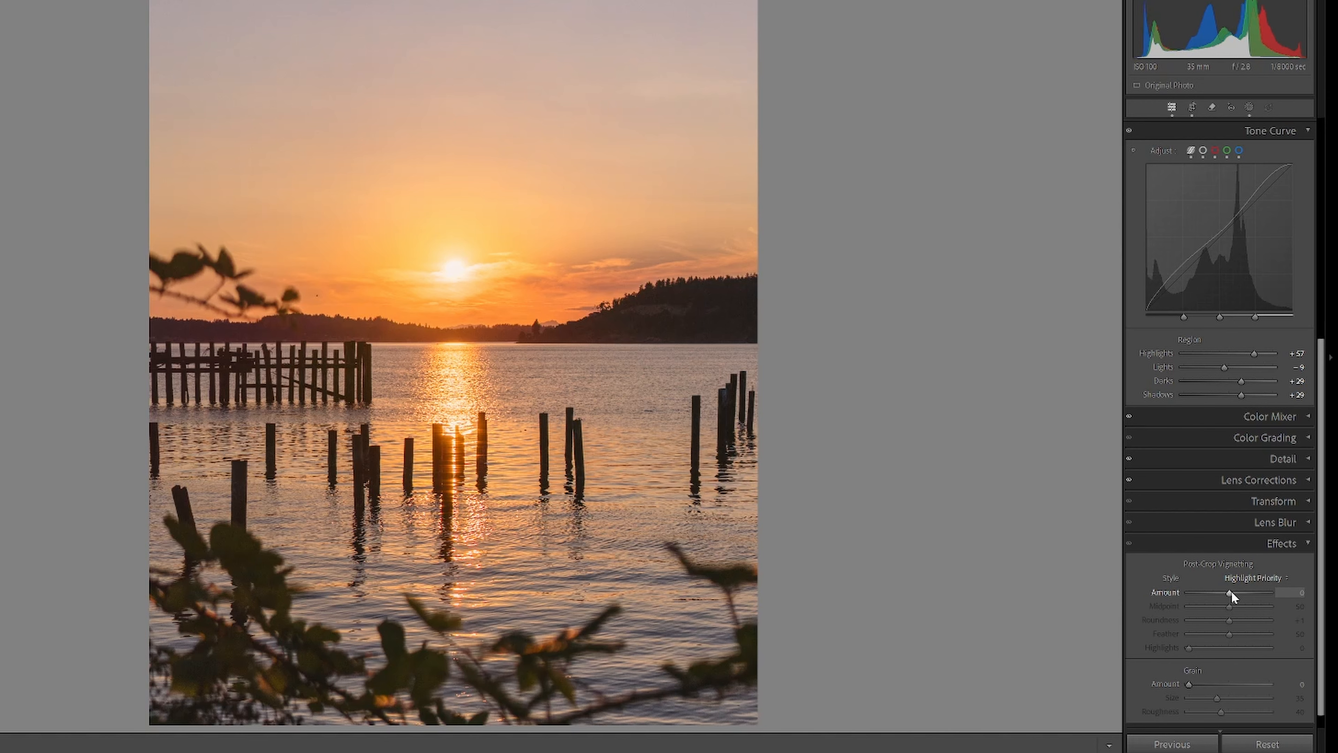
{"action": "left_click_drag", "start_coordinate": [1258, 540], "coordinate": [1259, 540]}
{"action": "left_click_drag", "start_coordinate": [1233, 592], "coordinate": [1232, 591]}
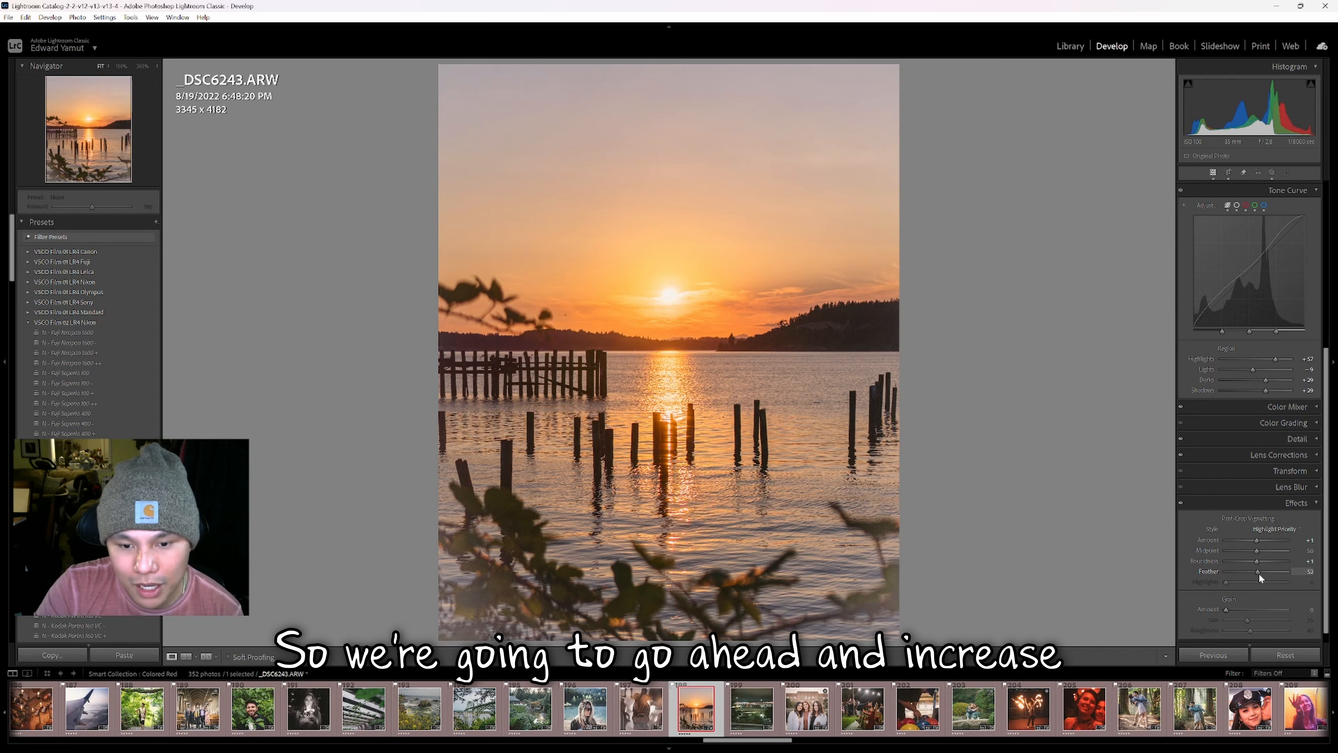
Raise the vignette Feather to 99 and move the Midpoint out to 66.
{"action": "left_click_drag", "start_coordinate": [1274, 572], "coordinate": [1276, 571]}
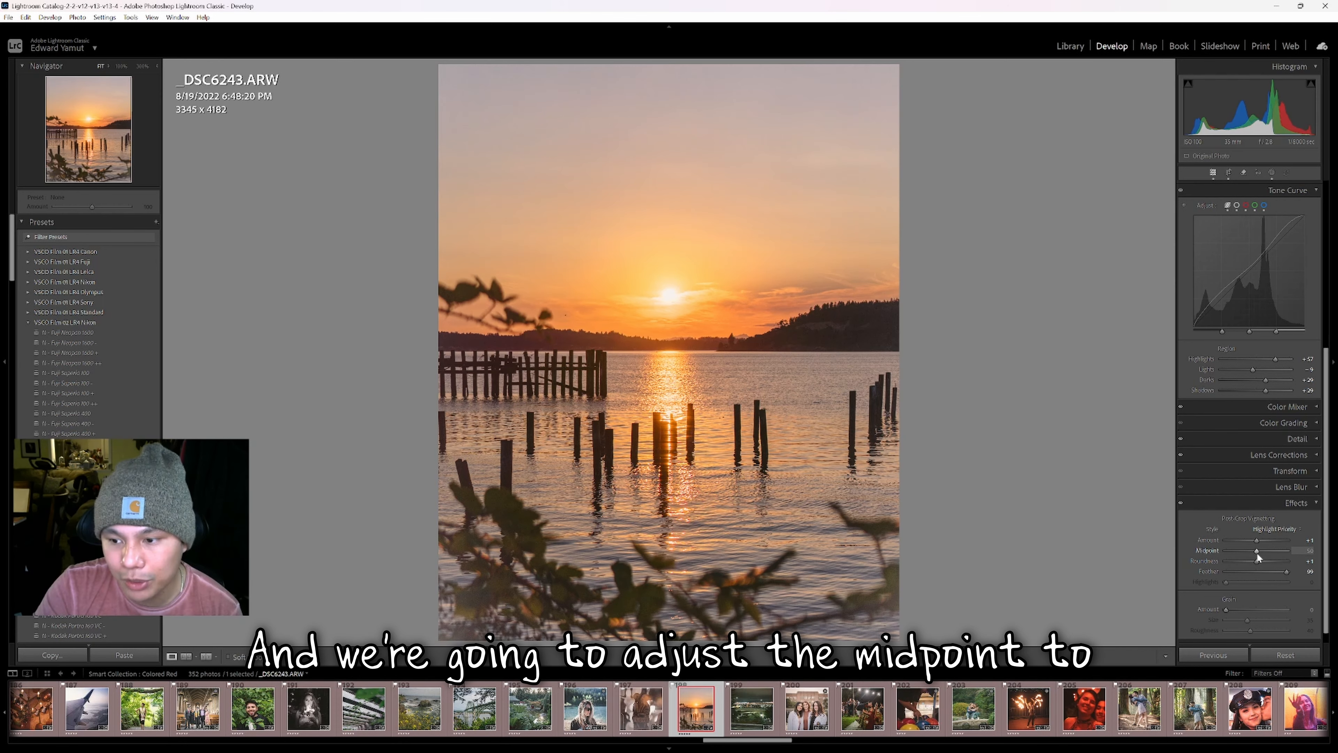
{"action": "left_click_drag", "start_coordinate": [1256, 552], "coordinate": [1264, 552]}
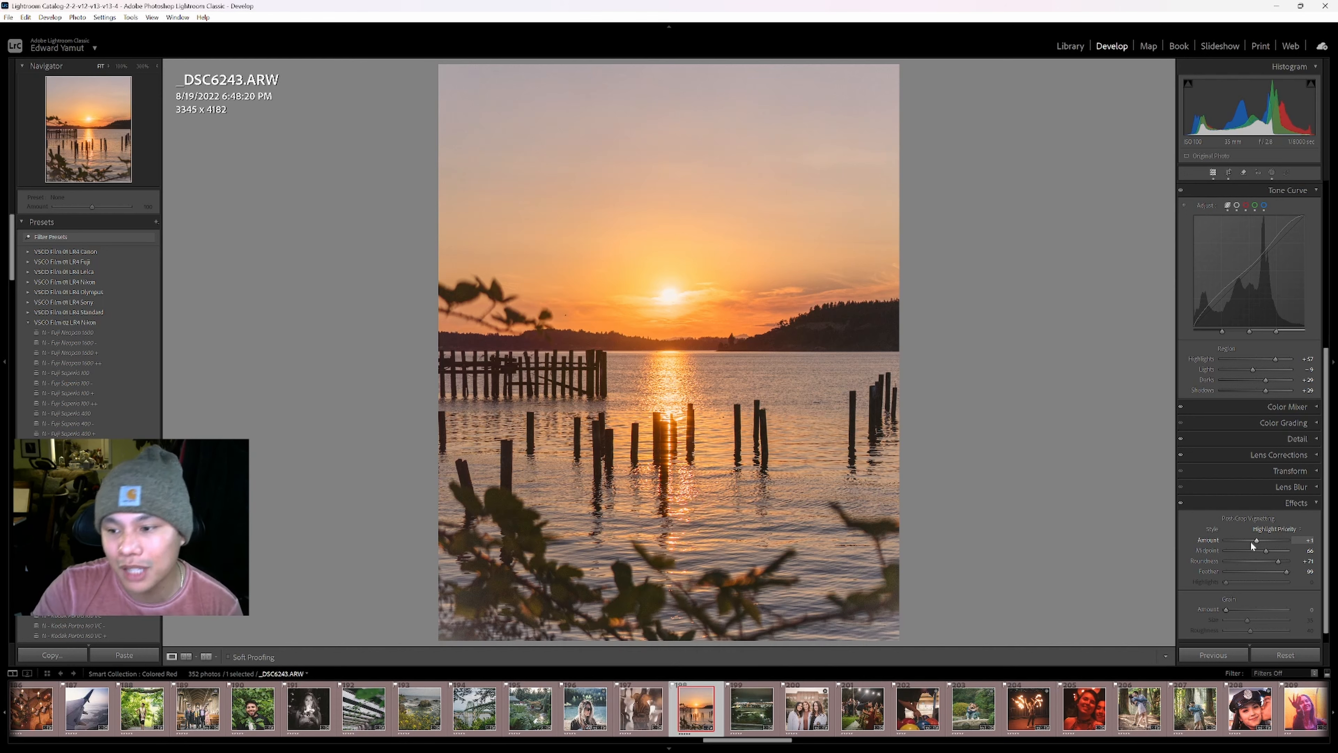
Push the vignette Amount well positive for strong white edges and lower Feather to 56.
{"action": "left_click_drag", "start_coordinate": [1259, 541], "coordinate": [1273, 540]}
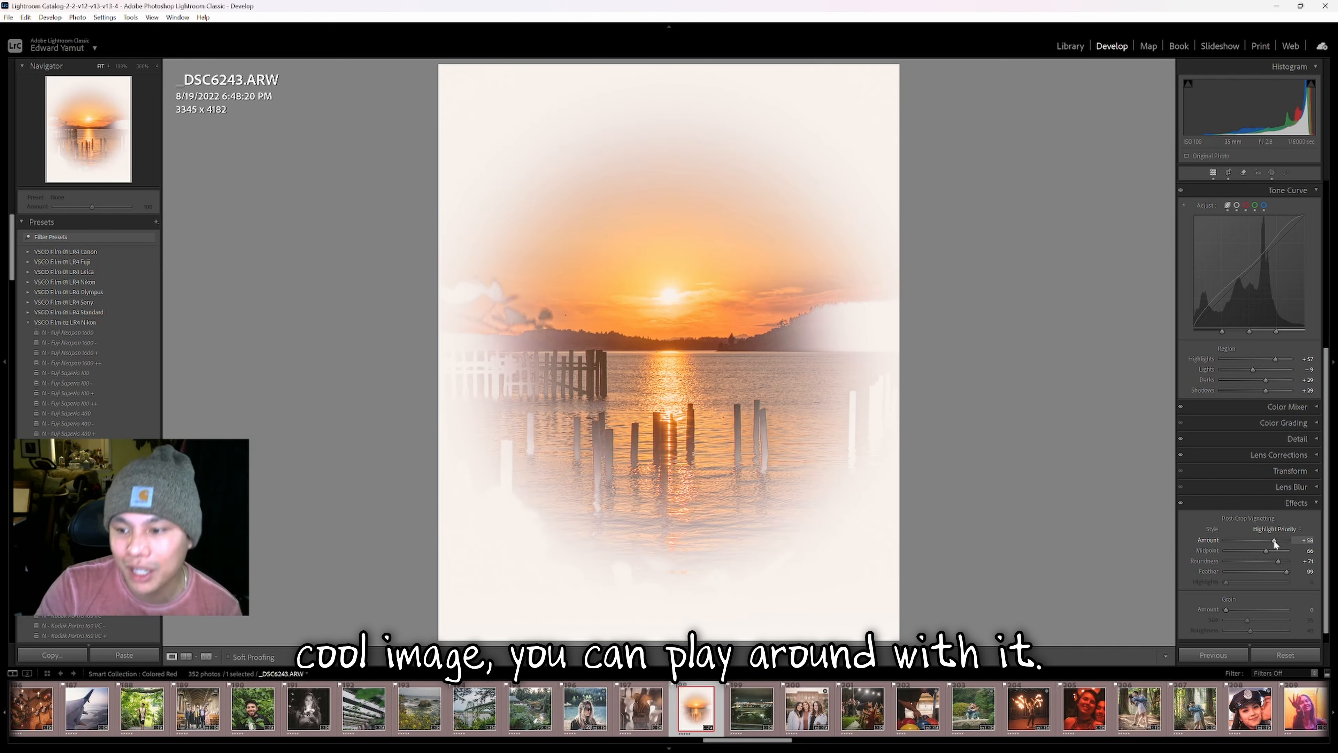
{"action": "mouse_move", "coordinate": [1287, 570]}
{"action": "left_mouse_down"}
{"action": "mouse_move", "coordinate": [1233, 561]}
{"action": "mouse_move", "coordinate": [1287, 560]}
{"action": "left_mouse_up"}
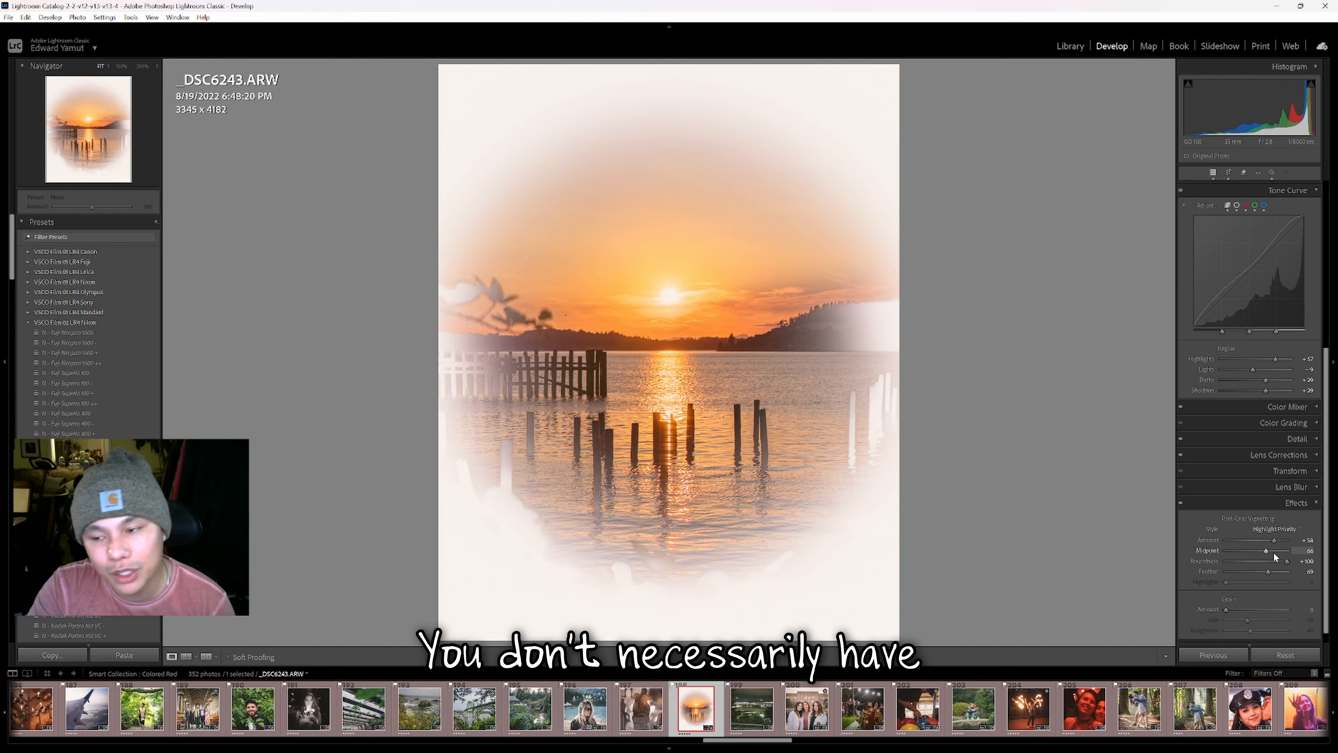